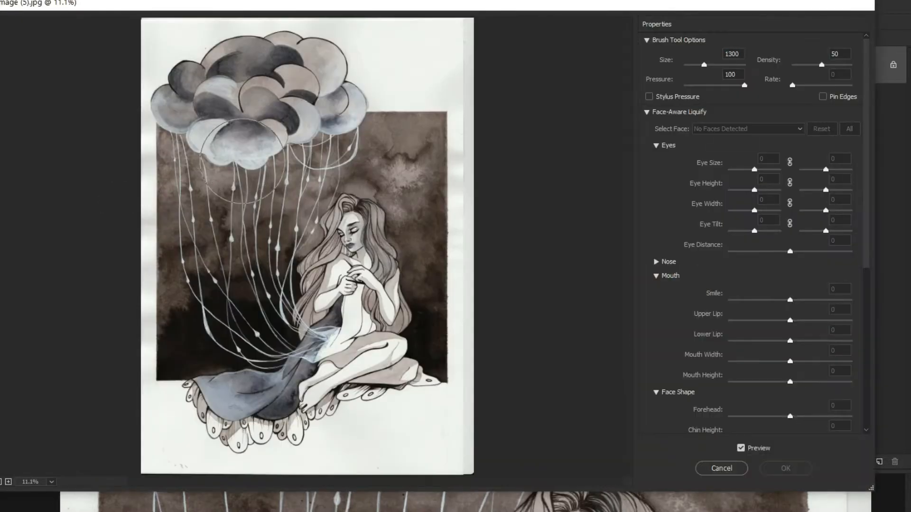
# Enlarge the Liquify brush to 1400, push the cloud's upper shapes with pressure 100, and apply the distortion
pyautogui.press('[')
pyautogui.press('[')
pyautogui.press('[')
pyautogui.press('[')
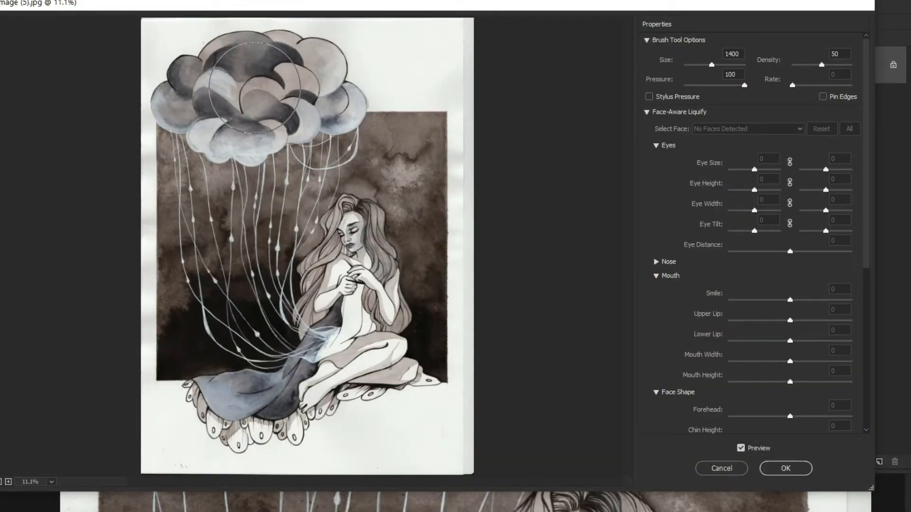
pyautogui.press('Return')
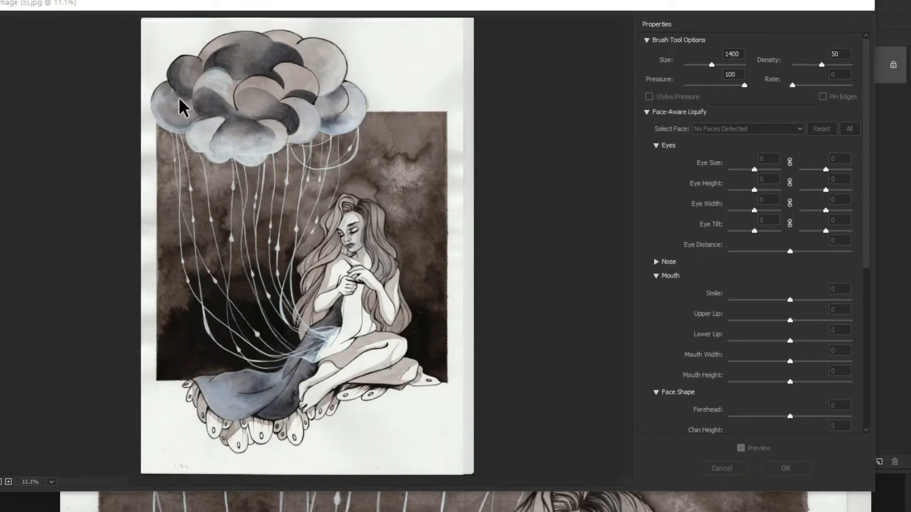
# Choose a textured brush and smooth the woman's forehead with pale off-white strokes
pyautogui.moveTo(314, 207); pyautogui.dragTo(240, 118)
pyautogui.hotkey('ctrl', '0')
pyautogui.moveTo(430, 226)
pyautogui.mouseDown()
pyautogui.moveTo(498, 315)
pyautogui.moveTo(588, 328)
pyautogui.mouseUp()
pyautogui.rightClick(380, 192)
pyautogui.press('Escape')
pyautogui.moveTo(349, 229); pyautogui.dragTo(338, 232)
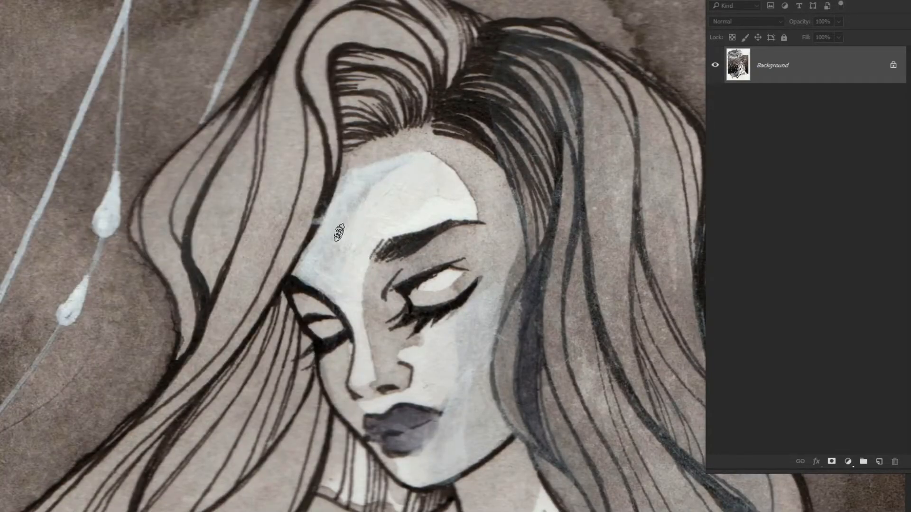
pyautogui.moveTo(405, 212); pyautogui.dragTo(441, 213)
pyautogui.moveTo(317, 240)
pyautogui.mouseDown()
pyautogui.moveTo(294, 130)
pyautogui.moveTo(283, 157)
pyautogui.mouseUp()
pyautogui.moveTo(209, 284); pyautogui.dragTo(177, 179)
pyautogui.moveTo(351, 77)
pyautogui.mouseDown()
pyautogui.moveTo(445, 45)
pyautogui.moveTo(320, 85)
pyautogui.moveTo(294, 136)
pyautogui.moveTo(242, 129)
pyautogui.moveTo(293, 93)
pyautogui.mouseUp()
# Repaint both closed eyelids with near-white strokes, giving the nearer lid a larger, rounder shape
pyautogui.keyDown('alt'); pyautogui.click(244, 163); pyautogui.keyUp('alt')
pyautogui.moveTo(247, 141)
pyautogui.mouseDown()
pyautogui.moveTo(277, 191)
pyautogui.moveTo(286, 253)
pyautogui.mouseUp()
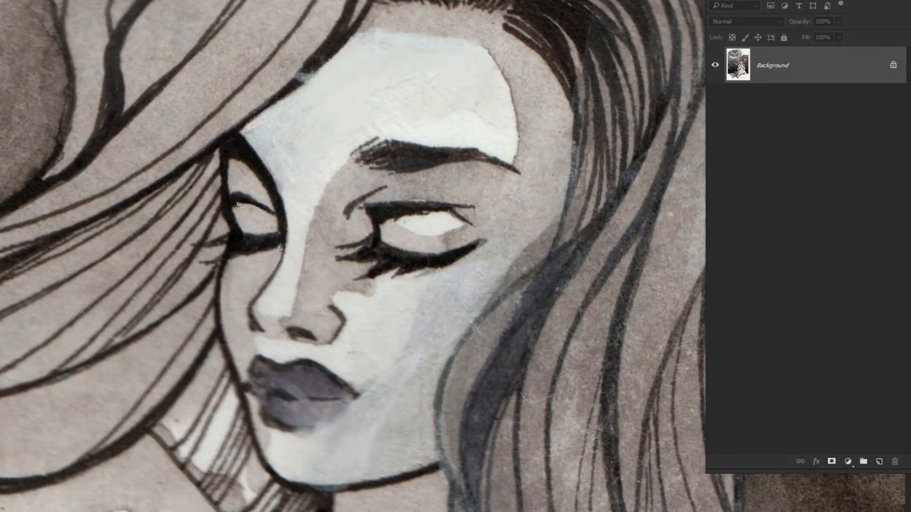
pyautogui.moveTo(345, 318); pyautogui.dragTo(312, 232)
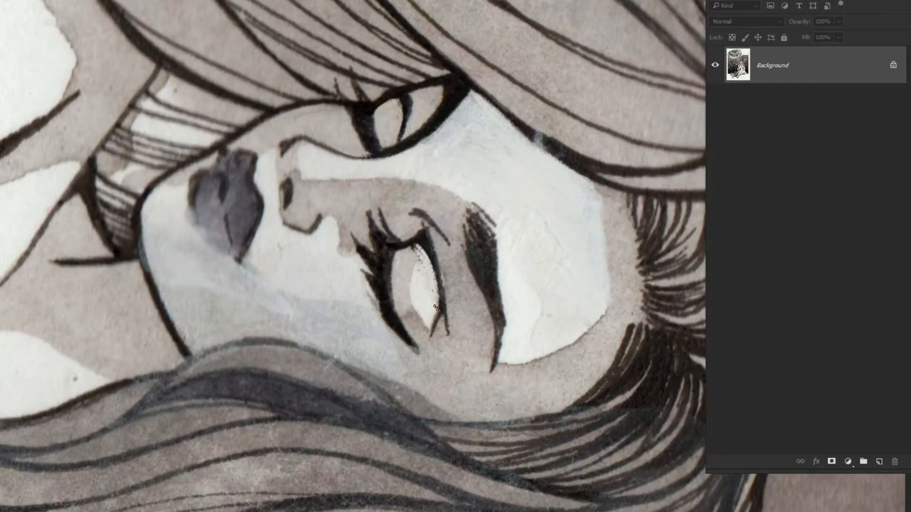
pyautogui.keyDown('alt'); pyautogui.click(411, 266); pyautogui.keyUp('alt')
pyautogui.moveTo(404, 256); pyautogui.dragTo(411, 310)
pyautogui.keyDown('alt'); pyautogui.click(420, 355); pyautogui.keyUp('alt')
pyautogui.moveTo(409, 314)
pyautogui.mouseDown()
pyautogui.moveTo(436, 271)
pyautogui.moveTo(415, 278)
pyautogui.moveTo(431, 300)
pyautogui.moveTo(406, 309)
pyautogui.mouseUp()
pyautogui.keyDown('alt'); pyautogui.click(407, 287); pyautogui.keyUp('alt')
pyautogui.keyDown('alt'); pyautogui.click(416, 266); pyautogui.keyUp('alt')
# Enlarge the brush and lighten the brow bone under the nearer eyebrow with grainy pale strokes
pyautogui.press(']')
pyautogui.press(']')
pyautogui.moveTo(481, 342)
pyautogui.mouseDown()
pyautogui.moveTo(458, 315)
pyautogui.moveTo(455, 333)
pyautogui.mouseUp()
pyautogui.keyDown('alt'); pyautogui.click(399, 166); pyautogui.keyUp('alt')
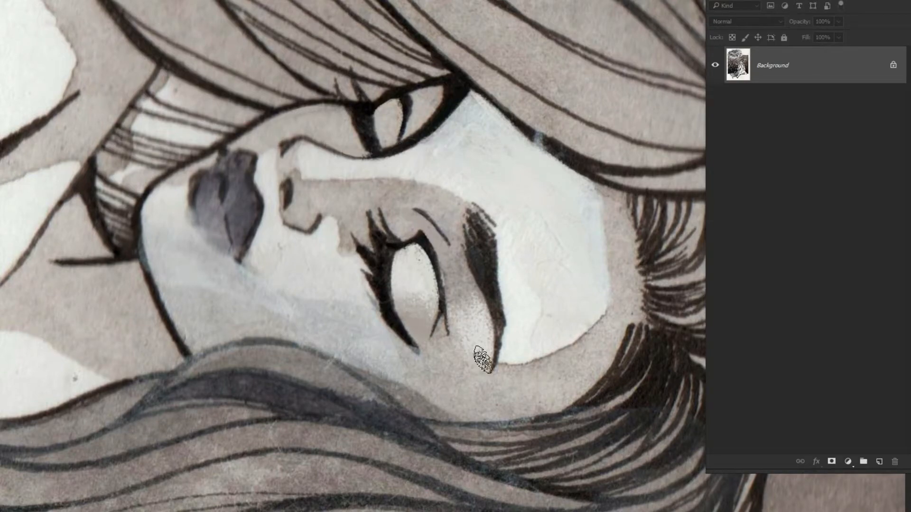
pyautogui.moveTo(483, 360); pyautogui.dragTo(466, 138)
pyautogui.moveTo(355, 57)
pyautogui.mouseDown()
pyautogui.moveTo(345, 85)
pyautogui.moveTo(341, 62)
pyautogui.mouseUp()
# Smooth the nearer cheek and chin with pale skin-tone strokes from the outer eye corner to the jaw
pyautogui.moveTo(447, 296)
pyautogui.mouseDown()
pyautogui.moveTo(433, 358)
pyautogui.moveTo(445, 351)
pyautogui.mouseUp()
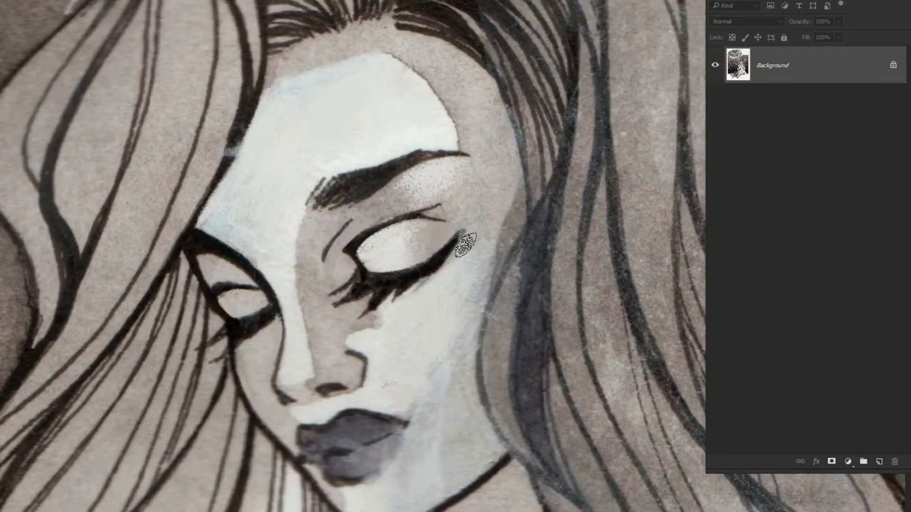
pyautogui.scroll(-2, 309, 273)
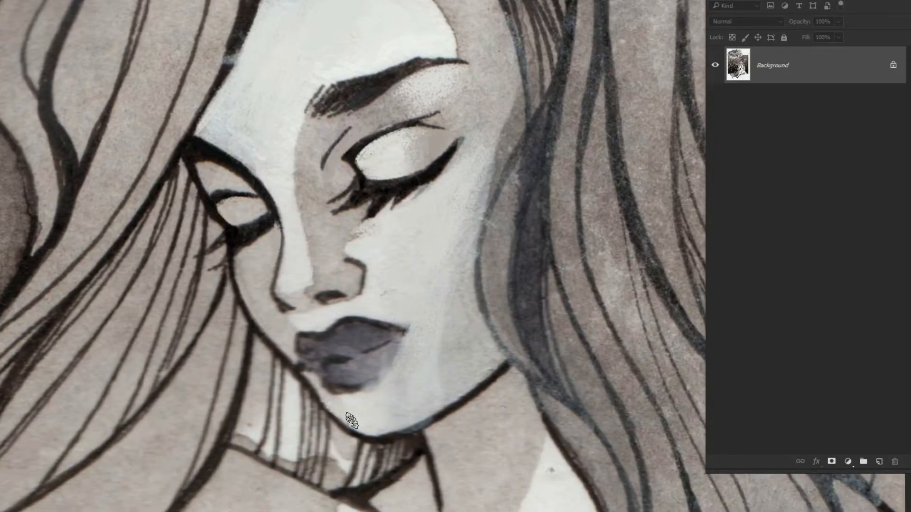
pyautogui.moveTo(385, 423)
pyautogui.mouseDown()
pyautogui.moveTo(414, 406)
pyautogui.moveTo(433, 351)
pyautogui.moveTo(432, 390)
pyautogui.mouseUp()
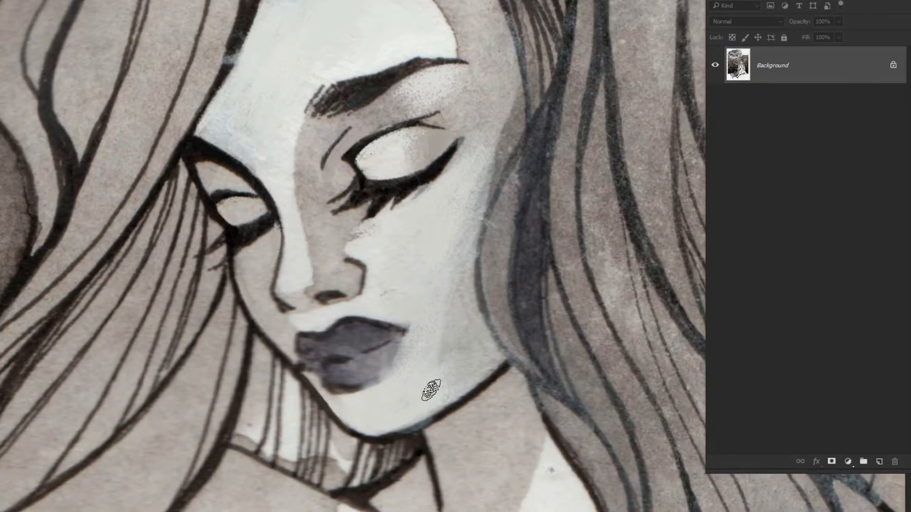
# Repaint the lips with a dark upper lip and a softly lightened lower lip
pyautogui.moveTo(254, 283)
pyautogui.mouseDown()
pyautogui.moveTo(171, 165)
pyautogui.moveTo(322, 210)
pyautogui.moveTo(348, 310)
pyautogui.mouseUp()
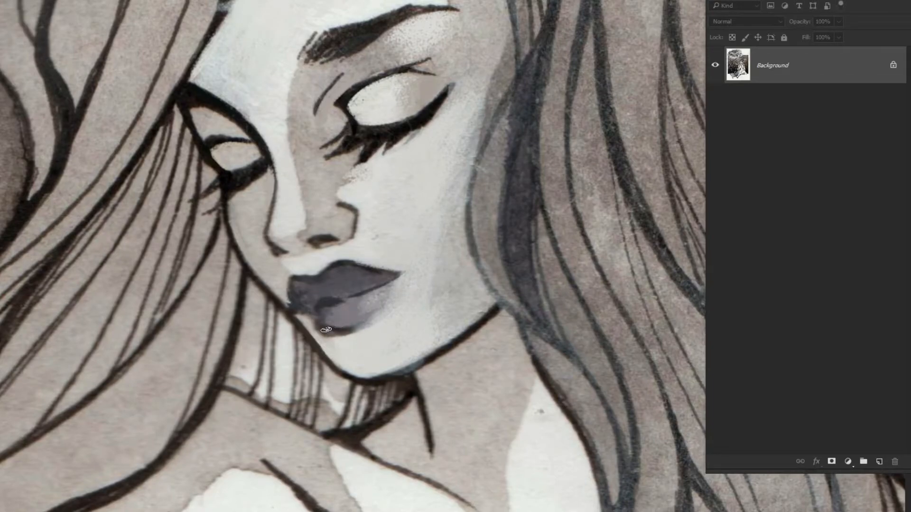
pyautogui.click(70, 0)
pyautogui.moveTo(95, 0)
pyautogui.click(243, 171)
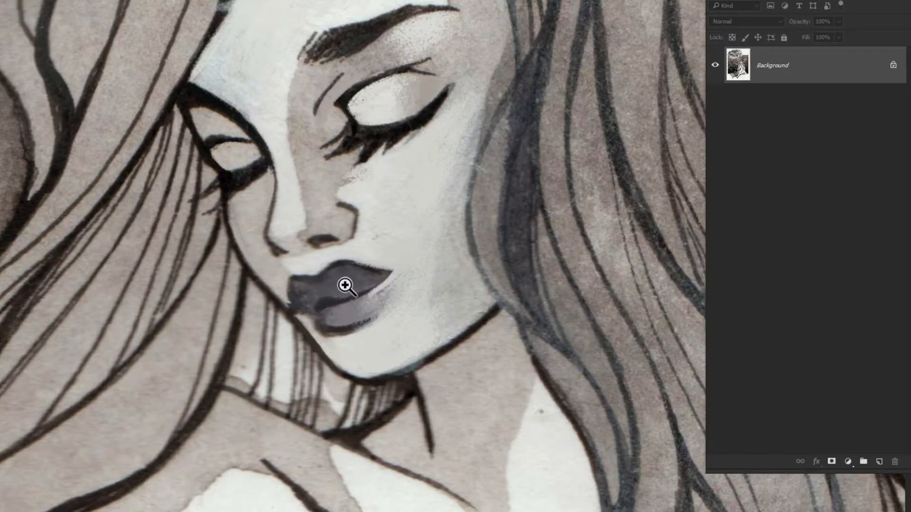
# Add a new layer and cover the whole mouth with pale skin tones, shading the far side of the face
pyautogui.moveTo(345, 285)
pyautogui.mouseDown()
pyautogui.moveTo(303, 293)
pyautogui.moveTo(335, 337)
pyautogui.mouseUp()
pyautogui.hotkey('ctrl', 'alt', 'shift', 'n')
pyautogui.moveTo(308, 271)
pyautogui.mouseDown()
pyautogui.moveTo(366, 264)
pyautogui.moveTo(380, 320)
pyautogui.moveTo(345, 254)
pyautogui.moveTo(313, 304)
pyautogui.moveTo(300, 278)
pyautogui.moveTo(342, 359)
pyautogui.mouseUp()
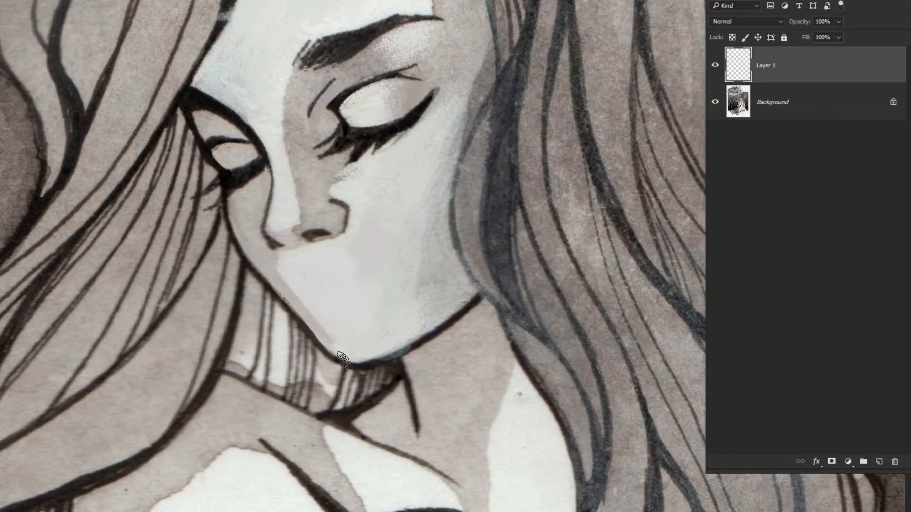
pyautogui.moveTo(301, 303); pyautogui.dragTo(335, 338)
pyautogui.moveTo(291, 259)
pyautogui.mouseDown()
pyautogui.moveTo(284, 279)
pyautogui.moveTo(312, 270)
pyautogui.mouseUp()
# On another new layer, mark the mouth's corners and contours, then fill in a dark, smiling upper lip
pyautogui.click(878, 462)
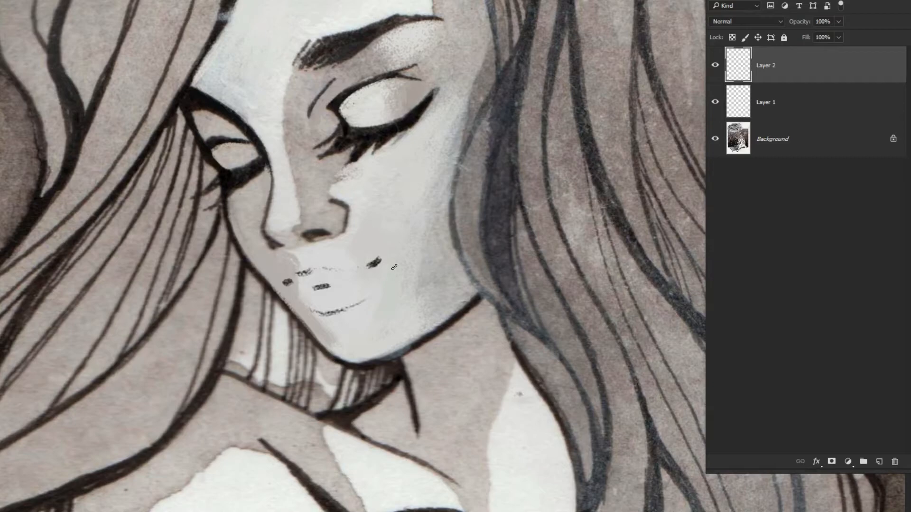
pyautogui.moveTo(257, 205); pyautogui.dragTo(290, 239)
pyautogui.press('r')
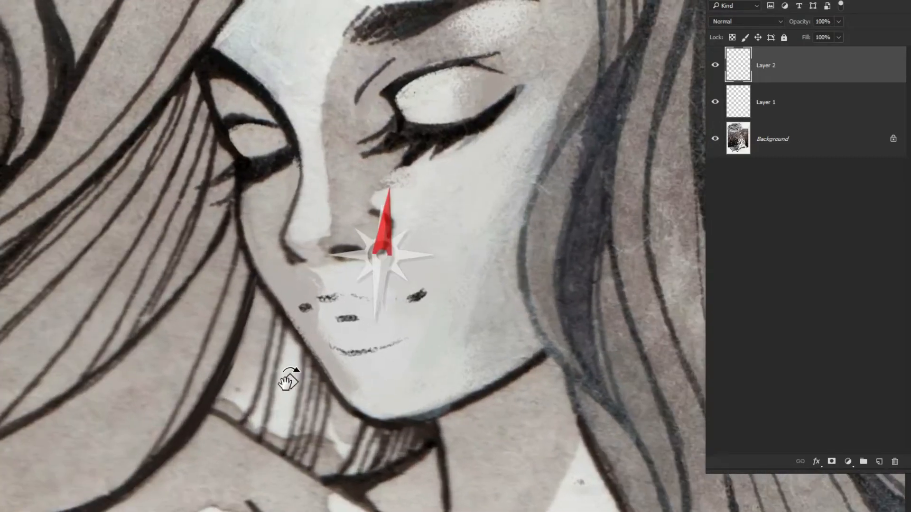
pyautogui.moveTo(289, 380); pyautogui.dragTo(234, 210)
pyautogui.moveTo(314, 224); pyautogui.dragTo(338, 278)
pyautogui.moveTo(328, 246)
pyautogui.mouseDown()
pyautogui.moveTo(351, 298)
pyautogui.moveTo(302, 226)
pyautogui.moveTo(304, 236)
pyautogui.mouseUp()
pyautogui.hotkey('ctrl', '0')
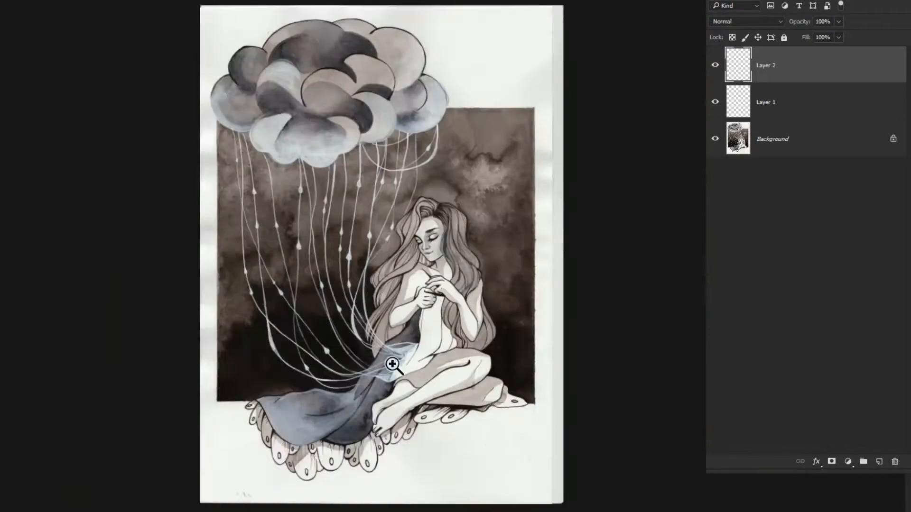
pyautogui.moveTo(437, 248); pyautogui.dragTo(341, 130)
pyautogui.press('r')
pyautogui.moveTo(346, 188)
pyautogui.mouseDown()
pyautogui.moveTo(320, 179)
pyautogui.moveTo(344, 192)
pyautogui.mouseUp()
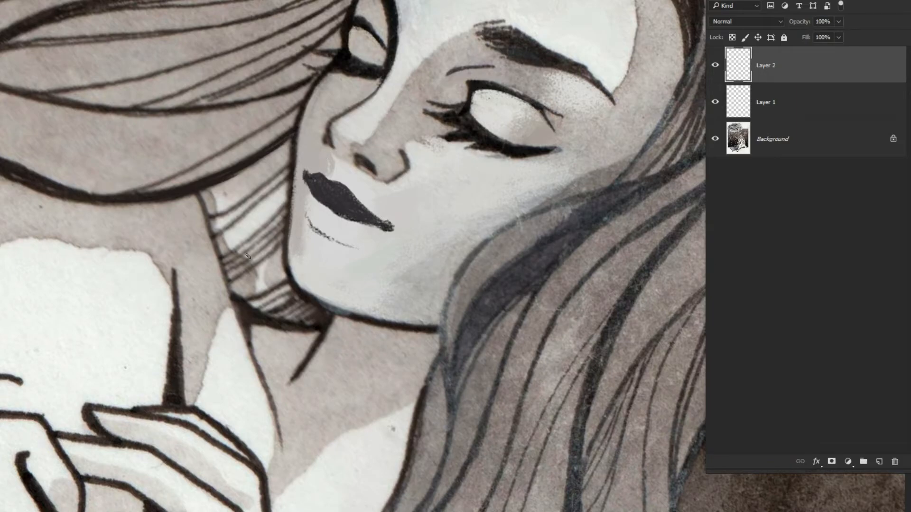
# Shade the lower lip in soft grey and refine the upper lip's edge and upturned corner
pyautogui.hotkey('ctrl', '0')
pyautogui.moveTo(403, 328); pyautogui.dragTo(265, 205)
pyautogui.moveTo(202, 298)
pyautogui.mouseDown()
pyautogui.moveTo(250, 305)
pyautogui.moveTo(204, 313)
pyautogui.moveTo(284, 285)
pyautogui.moveTo(247, 277)
pyautogui.mouseUp()
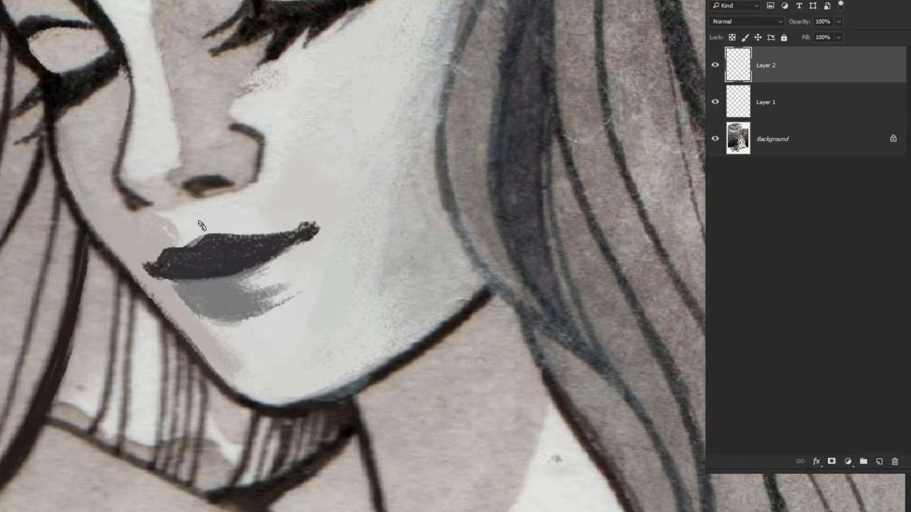
pyautogui.moveTo(205, 239); pyautogui.dragTo(171, 243)
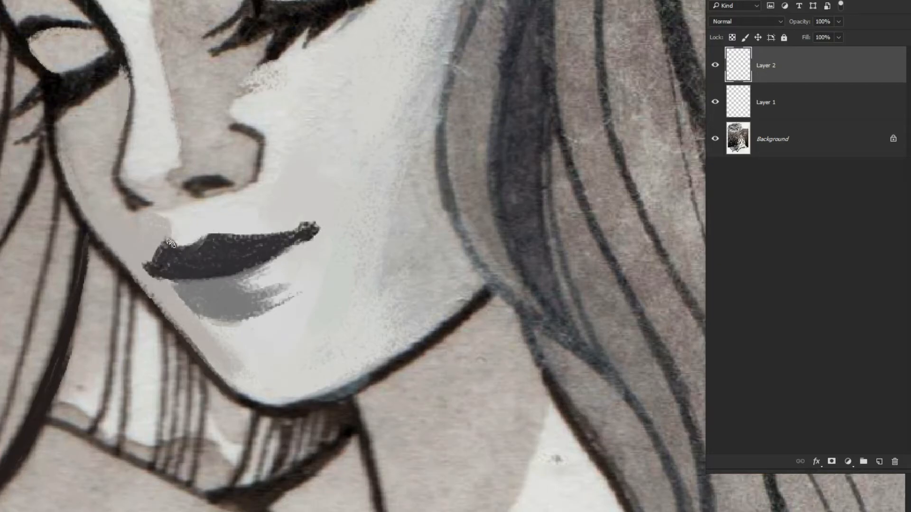
pyautogui.moveTo(313, 227); pyautogui.dragTo(309, 216)
pyautogui.scroll(-5, 238, 240)
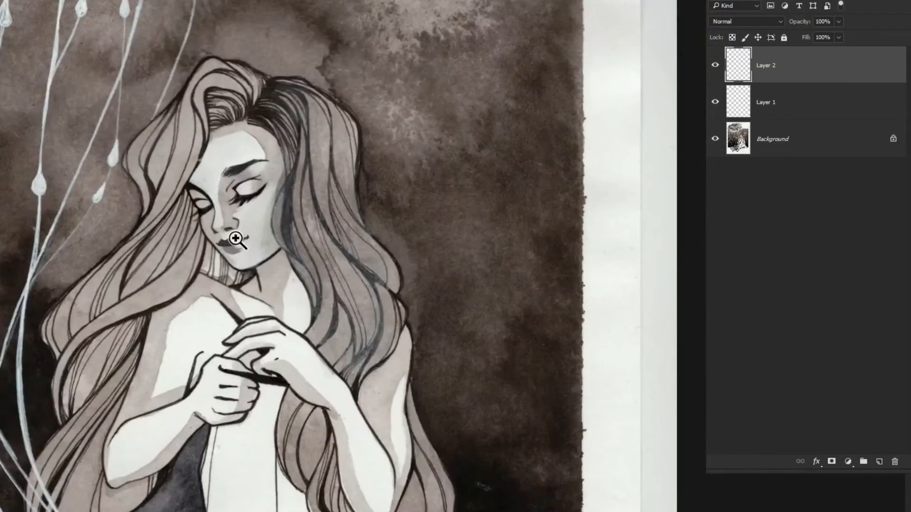
pyautogui.scroll(4, 237, 240)
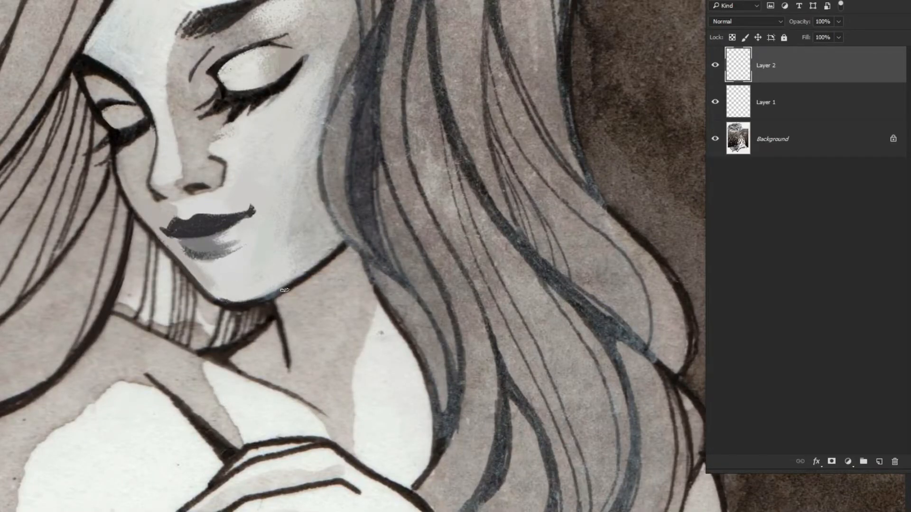
pyautogui.scroll(-5, 520, 309)
pyautogui.scroll(4, 261, 193)
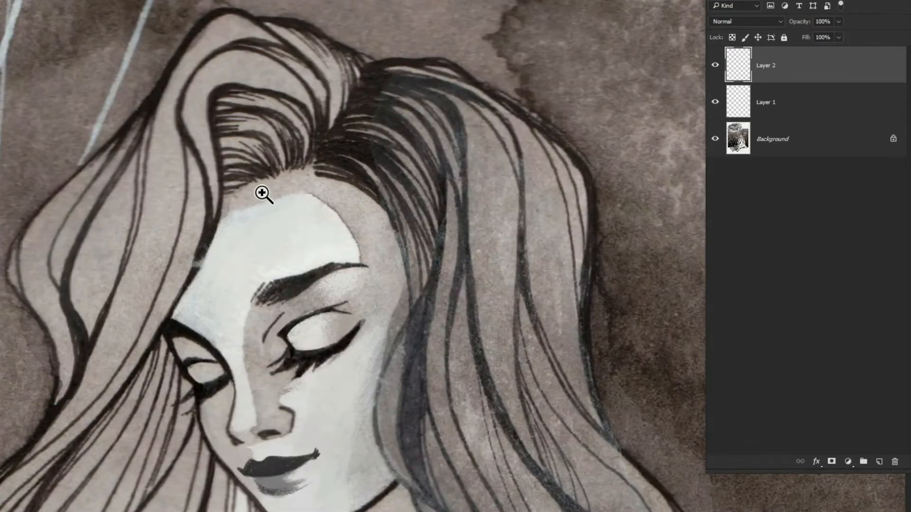
# Paint curved dark hair strands along the hairline from the parting down past the temple
pyautogui.moveTo(363, 222); pyautogui.dragTo(402, 322)
pyautogui.moveTo(322, 183); pyautogui.dragTo(375, 239)
pyautogui.moveTo(365, 203); pyautogui.dragTo(408, 317)
pyautogui.moveTo(337, 180); pyautogui.dragTo(410, 304)
pyautogui.moveTo(385, 197)
pyautogui.mouseDown()
pyautogui.moveTo(412, 304)
pyautogui.moveTo(395, 242)
pyautogui.mouseUp()
pyautogui.moveTo(335, 188); pyautogui.dragTo(393, 263)
pyautogui.scroll(-5, 284, 171)
pyautogui.scroll(4, 488, 309)
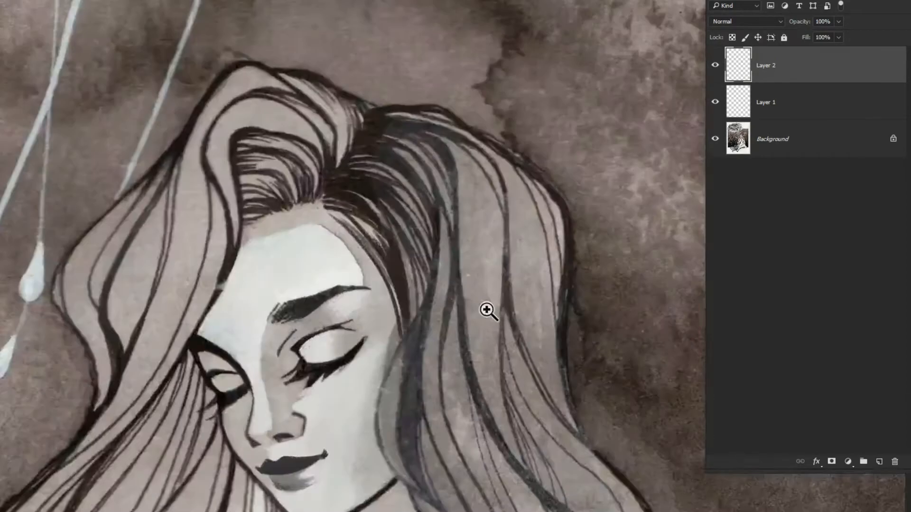
# Add a new layer and paint fine hair strands along the temple hairline, undoing the last stroke
pyautogui.click(879, 461)
pyautogui.moveTo(374, 199); pyautogui.dragTo(408, 322)
pyautogui.moveTo(380, 228); pyautogui.dragTo(429, 317)
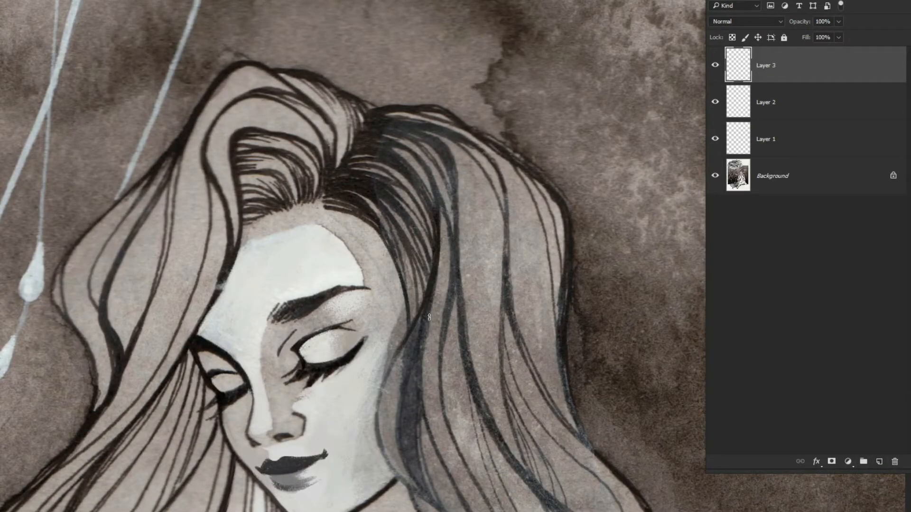
pyautogui.moveTo(368, 200); pyautogui.dragTo(407, 250)
pyautogui.moveTo(327, 211)
pyautogui.mouseDown()
pyautogui.moveTo(375, 248)
pyautogui.moveTo(403, 318)
pyautogui.mouseUp()
pyautogui.moveTo(390, 267); pyautogui.dragTo(406, 343)
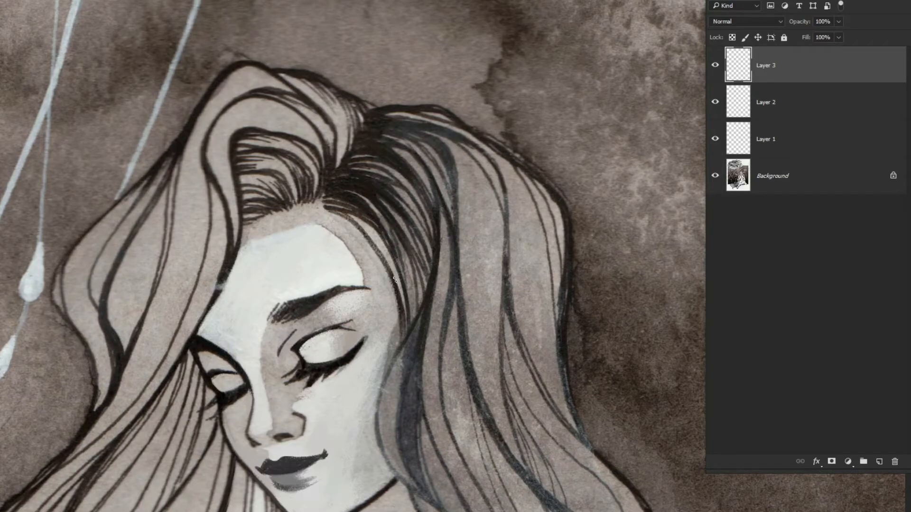
pyautogui.moveTo(376, 243); pyautogui.dragTo(408, 328)
pyautogui.moveTo(353, 219); pyautogui.dragTo(404, 338)
pyautogui.moveTo(364, 202)
pyautogui.mouseDown()
pyautogui.moveTo(407, 318)
pyautogui.moveTo(393, 285)
pyautogui.mouseUp()
pyautogui.hotkey('ctrl', 'z')
# Merge the painted layers into one above the background and toggle its visibility to compare before and after
pyautogui.scroll(-4, 295, 199)
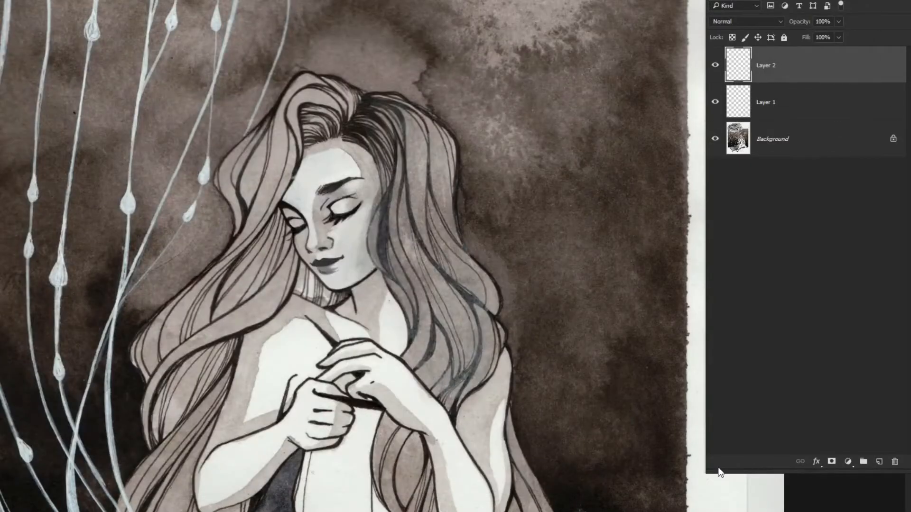
pyautogui.hotkey('ctrl', 'e')
pyautogui.click(711, 72)
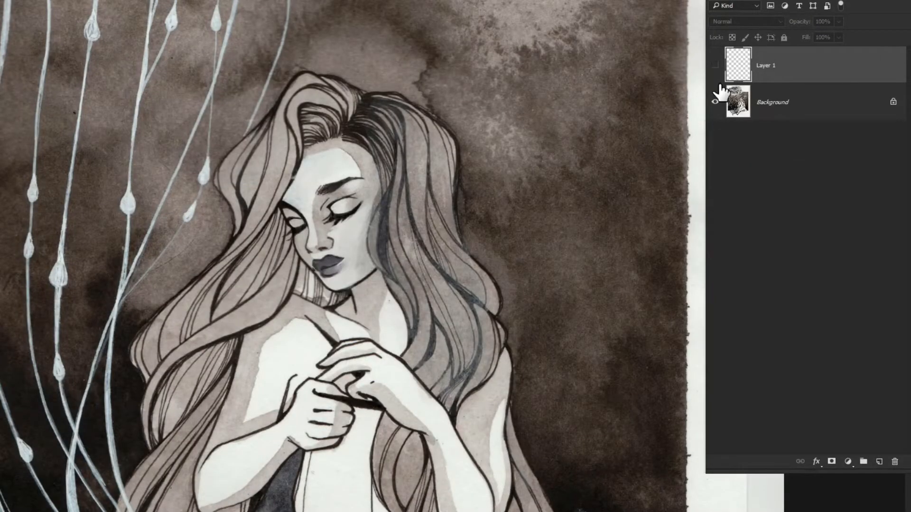
pyautogui.click(712, 73)
pyautogui.click(712, 72)
pyautogui.click(713, 74)
pyautogui.click(713, 76)
pyautogui.click(713, 76)
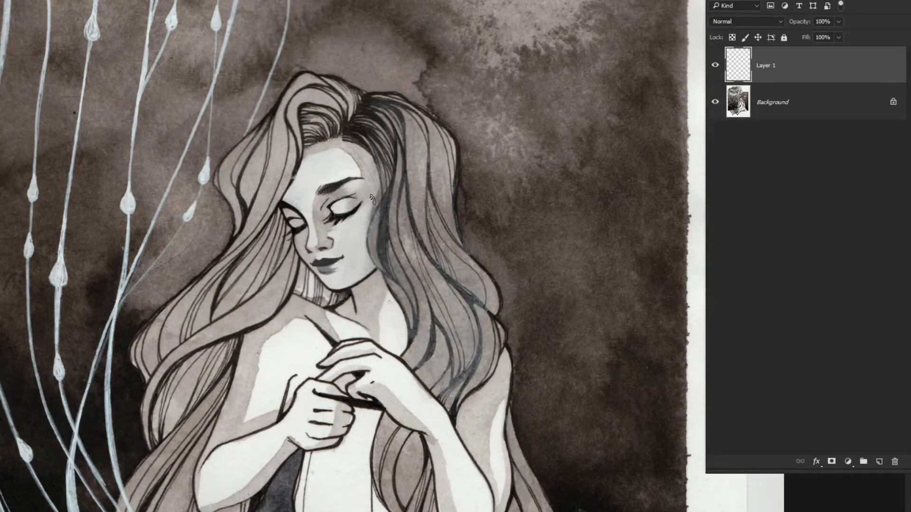
# Cover the fine dark hair lines between the parting and temple with flat grey tones
pyautogui.moveTo(292, 142); pyautogui.dragTo(349, 104)
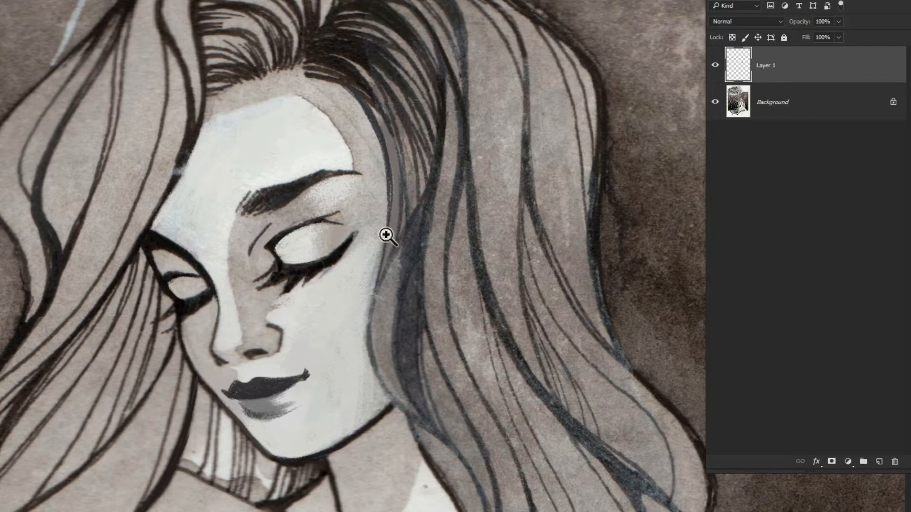
pyautogui.moveTo(386, 235); pyautogui.dragTo(335, 161)
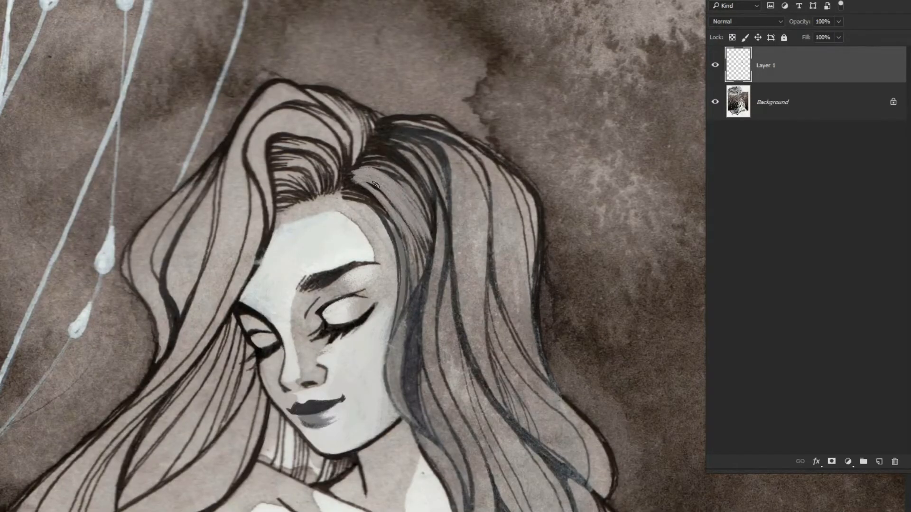
pyautogui.moveTo(376, 184)
pyautogui.mouseDown()
pyautogui.moveTo(403, 262)
pyautogui.moveTo(384, 187)
pyautogui.moveTo(397, 188)
pyautogui.moveTo(389, 235)
pyautogui.moveTo(344, 189)
pyautogui.mouseUp()
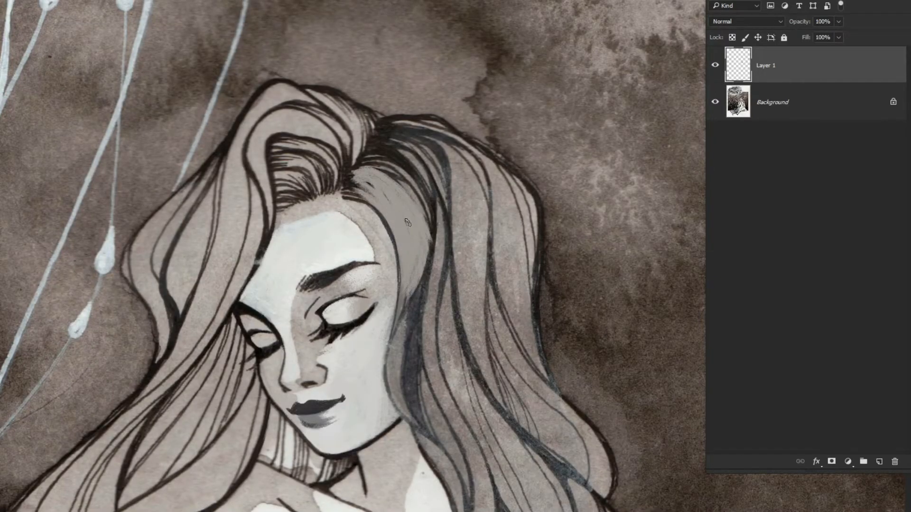
pyautogui.moveTo(407, 222)
pyautogui.mouseDown()
pyautogui.moveTo(433, 251)
pyautogui.moveTo(418, 190)
pyautogui.moveTo(390, 341)
pyautogui.mouseUp()
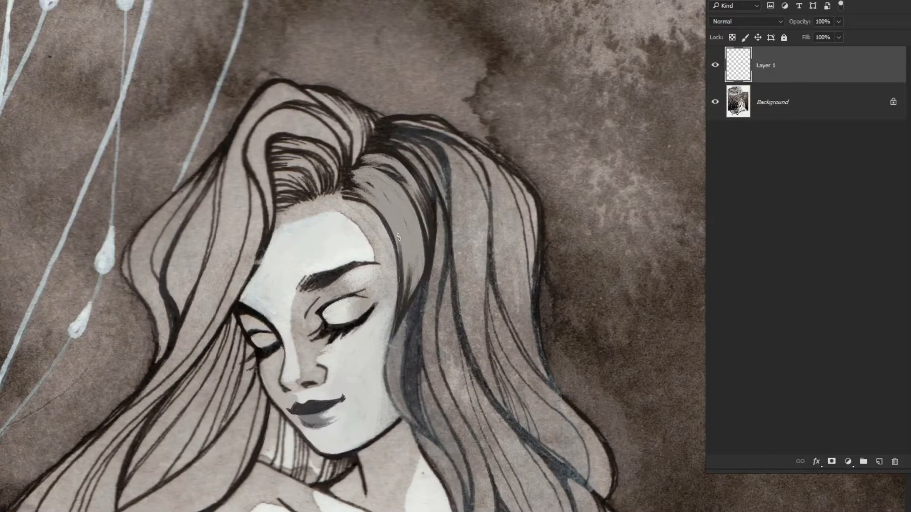
# Paint flowing dark strands over the grey hair section from the parting down beside the face
pyautogui.moveTo(398, 237); pyautogui.dragTo(358, 176)
pyautogui.moveTo(351, 175); pyautogui.dragTo(391, 202)
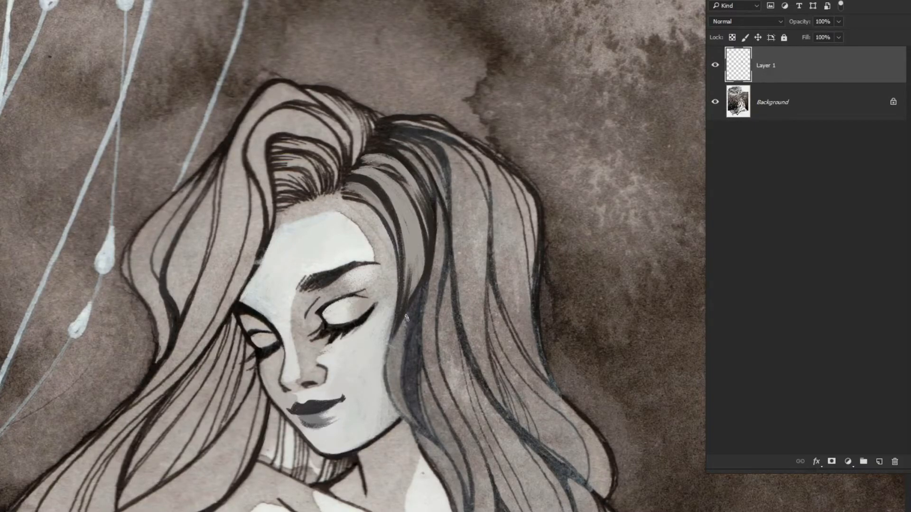
pyautogui.moveTo(425, 288); pyautogui.dragTo(407, 214)
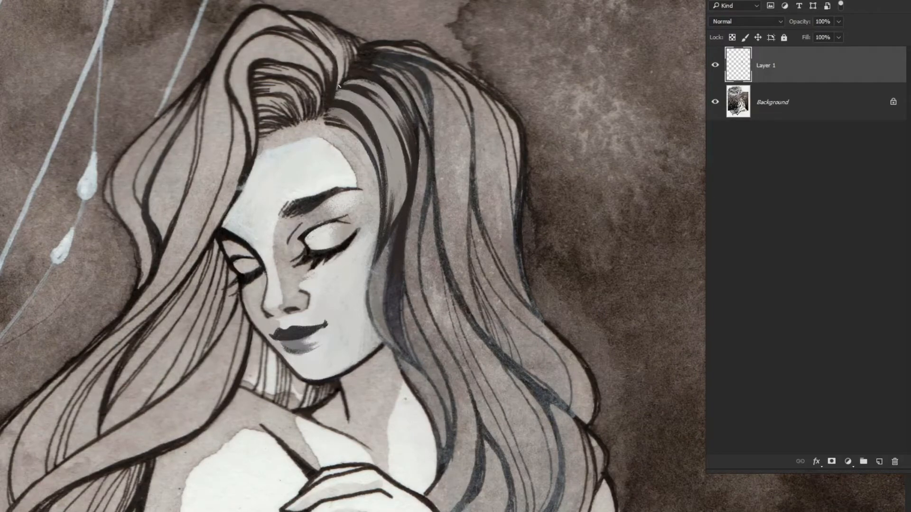
pyautogui.moveTo(394, 184); pyautogui.dragTo(370, 104)
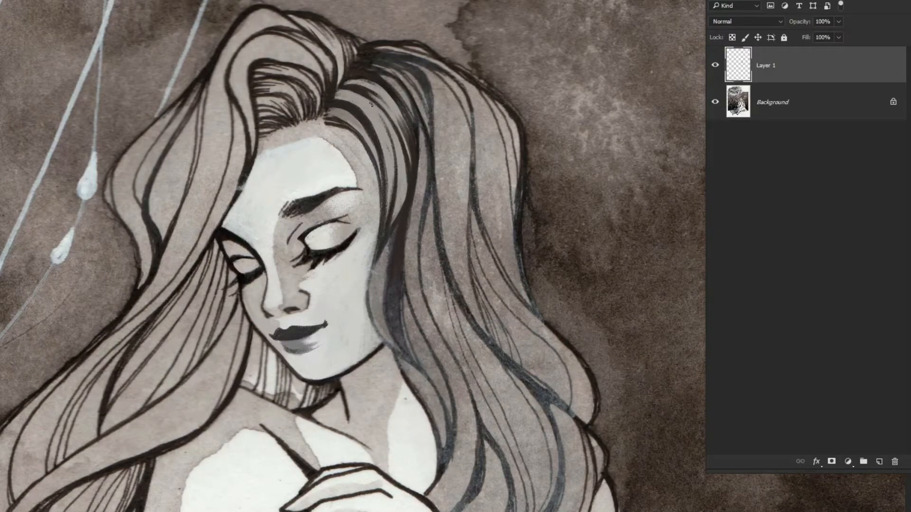
# Darken the outlines and shaded strands of hair running from beside the cheek down to the shoulder
pyautogui.moveTo(403, 381); pyautogui.dragTo(362, 216)
pyautogui.moveTo(518, 268); pyautogui.dragTo(480, 402)
pyautogui.moveTo(506, 248); pyautogui.dragTo(467, 196)
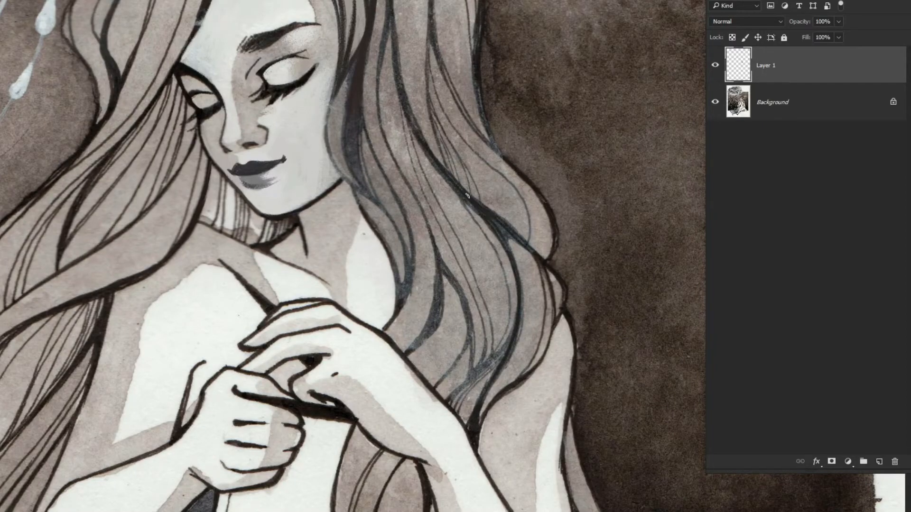
pyautogui.moveTo(433, 320); pyautogui.dragTo(411, 256)
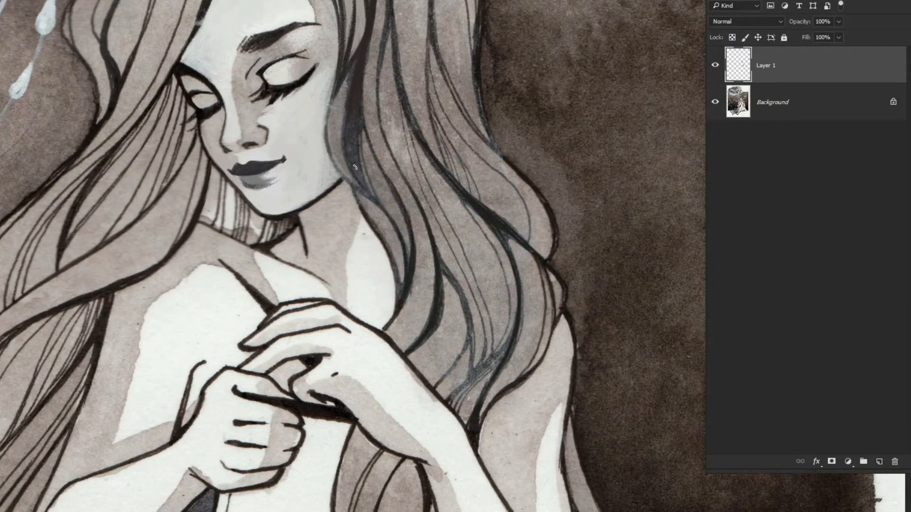
pyautogui.moveTo(355, 167); pyautogui.dragTo(357, 155)
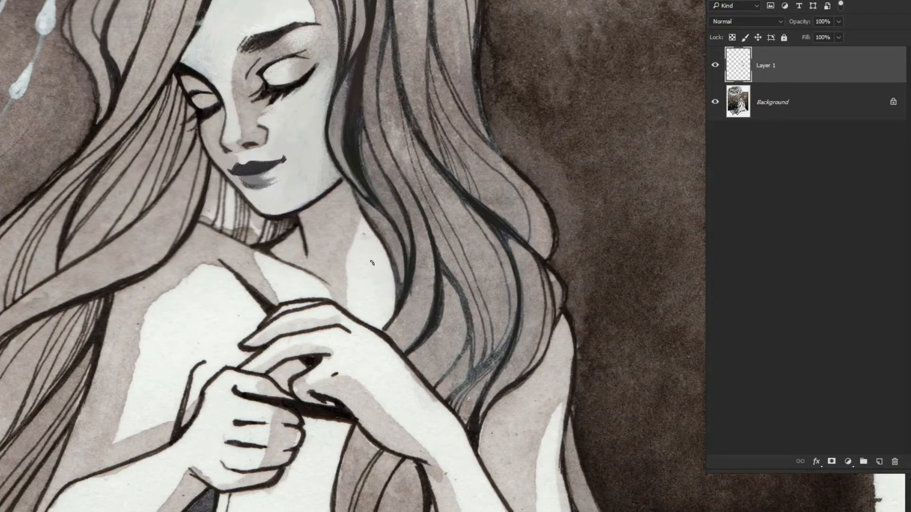
# Paint soft white highlights along the long hair strands below the crown, on the side beside the cheek
pyautogui.moveTo(372, 263); pyautogui.dragTo(429, 289)
pyautogui.moveTo(463, 369); pyautogui.dragTo(423, 230)
pyautogui.moveTo(462, 178)
pyautogui.mouseDown()
pyautogui.moveTo(481, 276)
pyautogui.moveTo(481, 138)
pyautogui.moveTo(515, 114)
pyautogui.moveTo(502, 60)
pyautogui.mouseUp()
pyautogui.moveTo(414, 124); pyautogui.dragTo(421, 195)
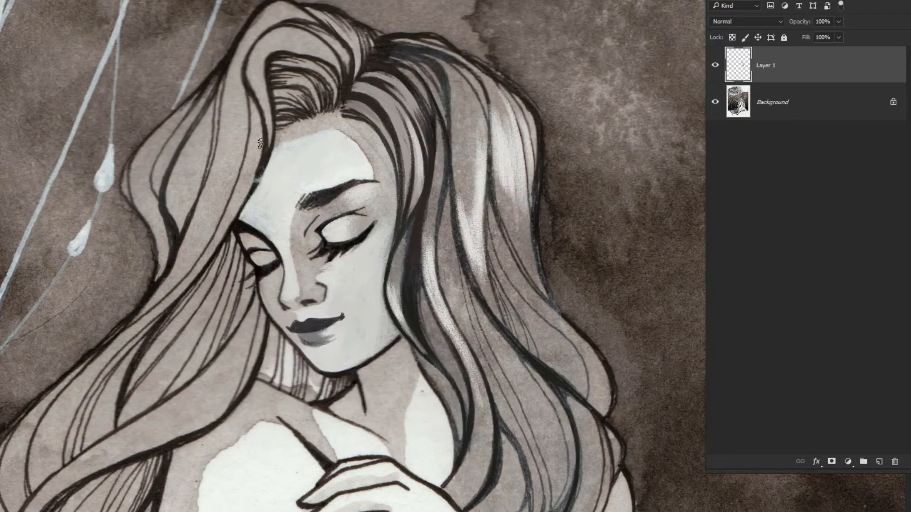
# Paint soft white highlights on the swept hair locks beside the forehead and their outer wave
pyautogui.moveTo(259, 126)
pyautogui.mouseDown()
pyautogui.moveTo(213, 245)
pyautogui.moveTo(203, 208)
pyautogui.mouseUp()
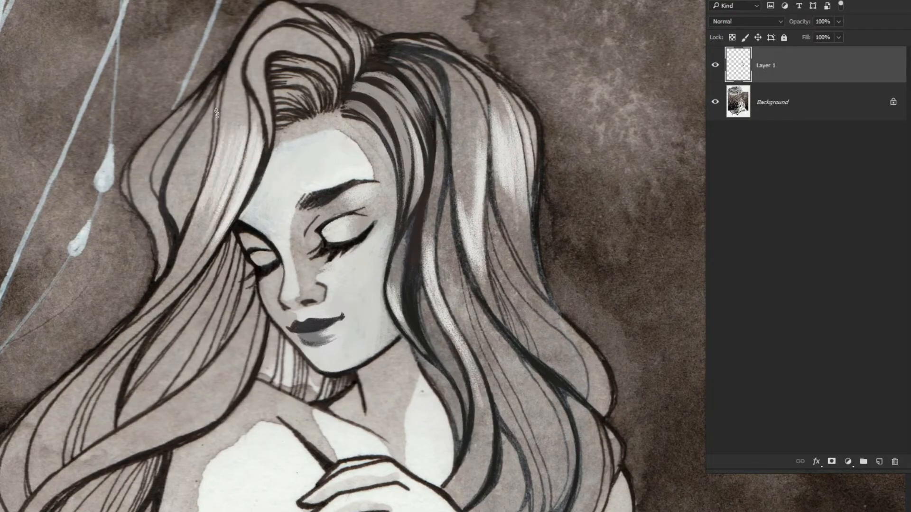
pyautogui.moveTo(200, 123); pyautogui.dragTo(177, 180)
pyautogui.moveTo(188, 143)
pyautogui.mouseDown()
pyautogui.moveTo(169, 208)
pyautogui.moveTo(156, 177)
pyautogui.mouseUp()
pyautogui.moveTo(156, 135)
pyautogui.mouseDown()
pyautogui.moveTo(138, 190)
pyautogui.moveTo(123, 197)
pyautogui.mouseUp()
# Add white highlights to the lower hair strands falling over the chest and shoulder above the raised arm
pyautogui.moveTo(309, 204); pyautogui.dragTo(209, 204)
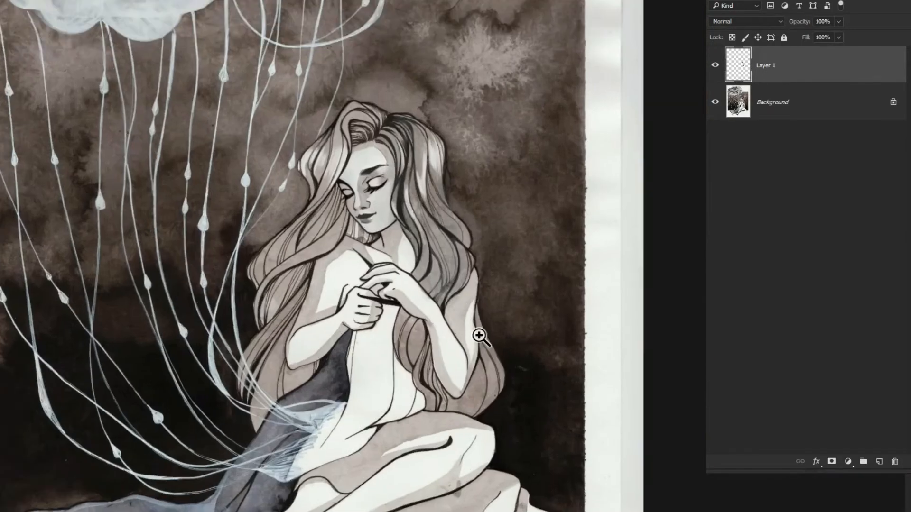
pyautogui.moveTo(467, 294); pyautogui.dragTo(527, 290)
pyautogui.moveTo(467, 230); pyautogui.dragTo(459, 267)
pyautogui.moveTo(445, 204); pyautogui.dragTo(459, 266)
pyautogui.moveTo(430, 188)
pyautogui.mouseDown()
pyautogui.moveTo(463, 252)
pyautogui.moveTo(442, 249)
pyautogui.mouseUp()
pyautogui.moveTo(396, 154); pyautogui.dragTo(434, 247)
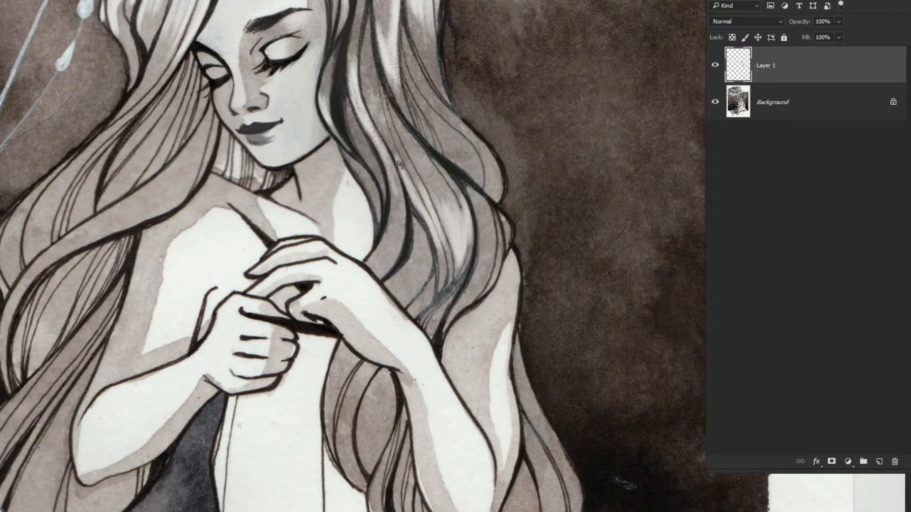
pyautogui.moveTo(399, 179); pyautogui.dragTo(403, 263)
pyautogui.moveTo(383, 162); pyautogui.dragTo(399, 242)
pyautogui.moveTo(489, 216); pyautogui.dragTo(480, 276)
pyautogui.moveTo(500, 214); pyautogui.dragTo(495, 271)
# Paint white highlights on the hair locks sweeping from the chin across the opposite shoulder
pyautogui.moveTo(166, 181); pyautogui.dragTo(245, 245)
pyautogui.moveTo(258, 260); pyautogui.dragTo(189, 290)
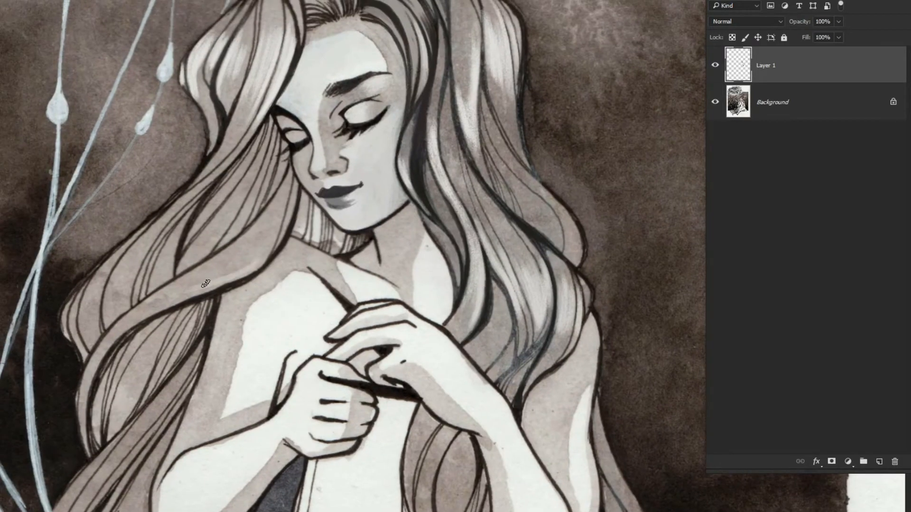
pyautogui.moveTo(260, 228); pyautogui.dragTo(173, 291)
pyautogui.moveTo(272, 221); pyautogui.dragTo(163, 300)
pyautogui.moveTo(249, 260); pyautogui.dragTo(157, 306)
pyautogui.moveTo(271, 241)
pyautogui.mouseDown()
pyautogui.moveTo(233, 264)
pyautogui.moveTo(232, 211)
pyautogui.mouseUp()
pyautogui.moveTo(188, 255); pyautogui.dragTo(236, 199)
pyautogui.moveTo(248, 180); pyautogui.dragTo(230, 212)
pyautogui.moveTo(127, 264); pyautogui.dragTo(172, 208)
pyautogui.moveTo(185, 198)
pyautogui.mouseDown()
pyautogui.moveTo(161, 225)
pyautogui.moveTo(224, 166)
pyautogui.mouseUp()
pyautogui.moveTo(229, 158); pyautogui.dragTo(204, 181)
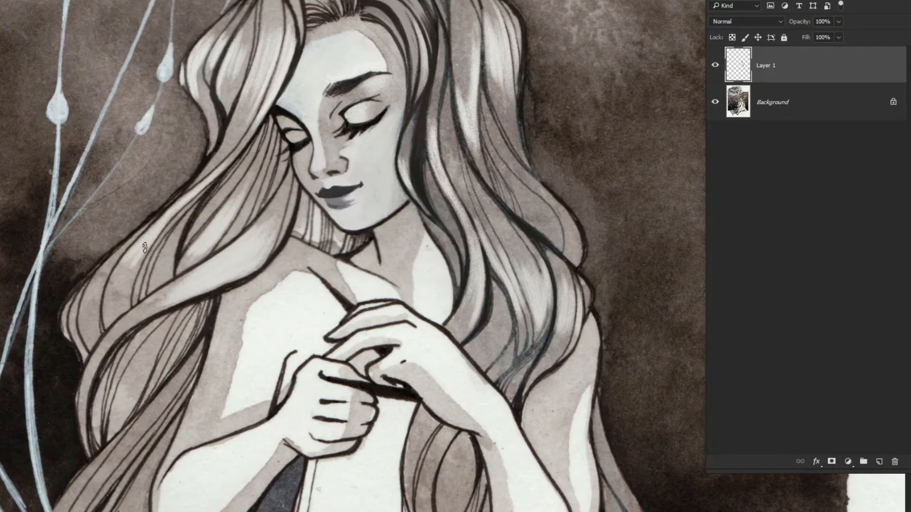
# Paint off-white strokes over the frayed blue cloth at the hip, extending them into the gathered threads
pyautogui.moveTo(333, 369); pyautogui.dragTo(306, 66)
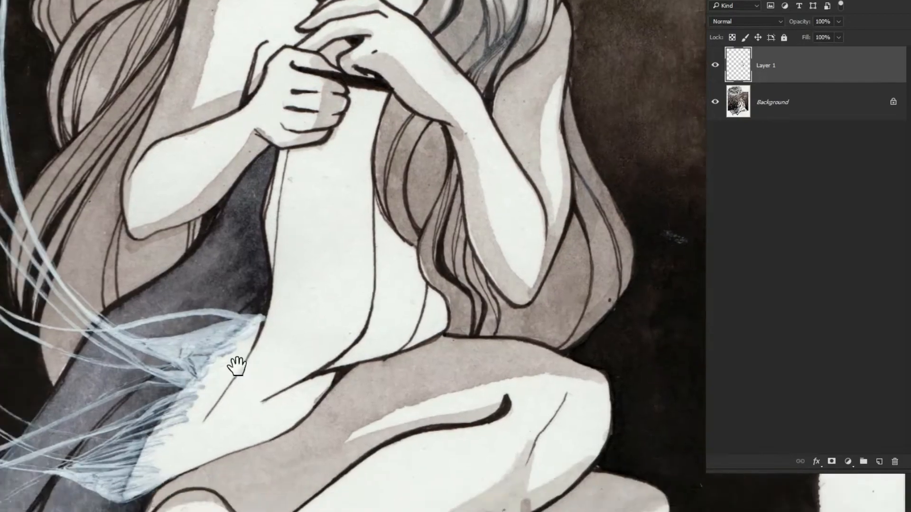
pyautogui.moveTo(236, 366)
pyautogui.mouseDown()
pyautogui.moveTo(365, 232)
pyautogui.moveTo(299, 349)
pyautogui.mouseUp()
pyautogui.moveTo(231, 356)
pyautogui.mouseDown()
pyautogui.moveTo(294, 317)
pyautogui.moveTo(328, 270)
pyautogui.mouseUp()
pyautogui.moveTo(235, 344)
pyautogui.mouseDown()
pyautogui.moveTo(272, 330)
pyautogui.moveTo(302, 291)
pyautogui.mouseUp()
pyautogui.moveTo(214, 337)
pyautogui.mouseDown()
pyautogui.moveTo(328, 264)
pyautogui.moveTo(338, 244)
pyautogui.mouseUp()
pyautogui.moveTo(204, 314)
pyautogui.mouseDown()
pyautogui.moveTo(340, 235)
pyautogui.moveTo(315, 253)
pyautogui.mouseUp()
pyautogui.moveTo(209, 332); pyautogui.dragTo(290, 294)
pyautogui.moveTo(185, 348); pyautogui.dragTo(126, 373)
pyautogui.moveTo(204, 341); pyautogui.dragTo(241, 322)
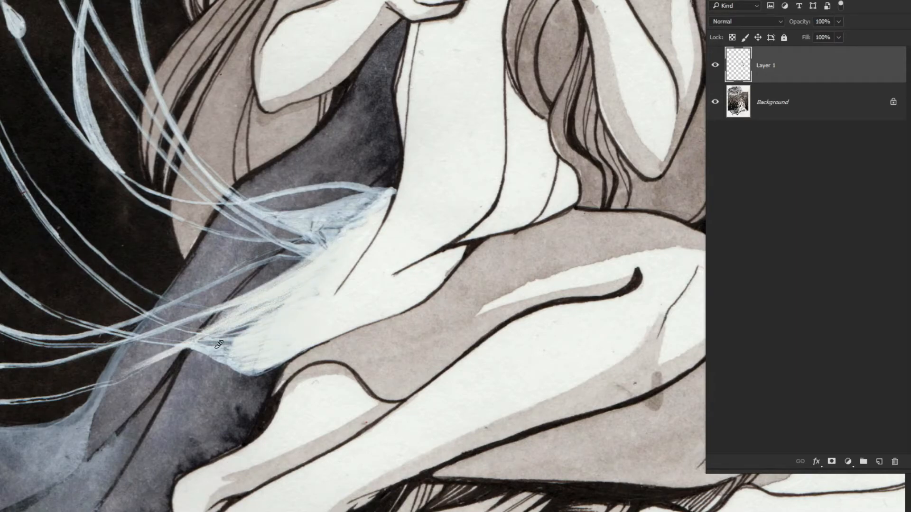
# Sample colours around the hip and paint tapering off-white strands from the cloth down along the hanging threads
pyautogui.moveTo(244, 108); pyautogui.dragTo(244, 349)
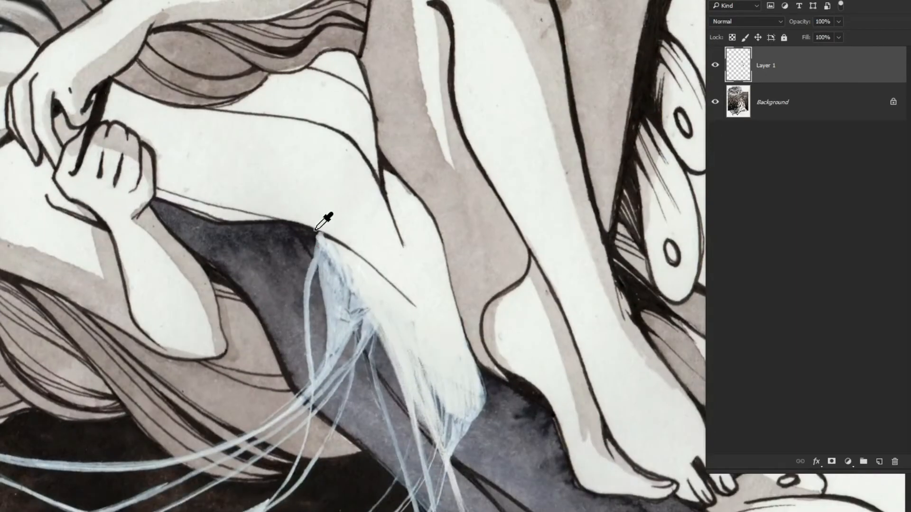
pyautogui.keyDown('alt'); pyautogui.click(312, 235); pyautogui.keyUp('alt')
pyautogui.moveTo(315, 229); pyautogui.dragTo(402, 372)
pyautogui.keyDown('alt'); pyautogui.click(368, 281); pyautogui.keyUp('alt')
pyautogui.moveTo(415, 398)
pyautogui.mouseDown()
pyautogui.moveTo(390, 314)
pyautogui.moveTo(419, 368)
pyautogui.mouseUp()
pyautogui.moveTo(400, 377); pyautogui.dragTo(412, 426)
pyautogui.moveTo(393, 307); pyautogui.dragTo(454, 448)
pyautogui.moveTo(451, 443)
pyautogui.mouseDown()
pyautogui.moveTo(405, 326)
pyautogui.moveTo(422, 397)
pyautogui.mouseUp()
pyautogui.moveTo(410, 324); pyautogui.dragTo(422, 404)
pyautogui.moveTo(415, 347); pyautogui.dragTo(419, 453)
pyautogui.moveTo(420, 368)
pyautogui.mouseDown()
pyautogui.moveTo(410, 473)
pyautogui.moveTo(425, 373)
pyautogui.mouseUp()
pyautogui.moveTo(384, 303); pyautogui.dragTo(358, 354)
pyautogui.moveTo(392, 242); pyautogui.dragTo(375, 325)
pyautogui.moveTo(390, 239); pyautogui.dragTo(379, 317)
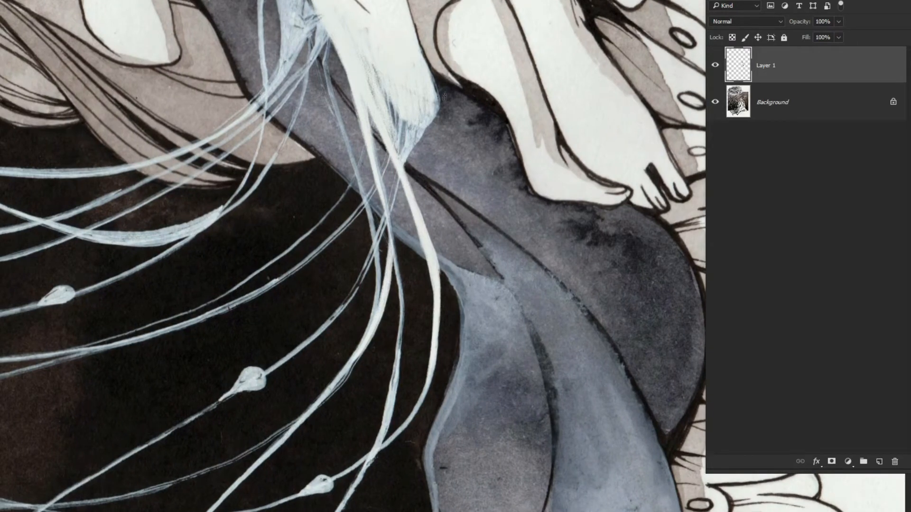
# Fill the lower tip of the hip cloth with solid off-white, tapering it into the threads
pyautogui.moveTo(437, 76); pyautogui.dragTo(420, 158)
pyautogui.moveTo(431, 105); pyautogui.dragTo(386, 219)
pyautogui.moveTo(385, 94); pyautogui.dragTo(407, 160)
pyautogui.moveTo(363, 56); pyautogui.dragTo(396, 154)
pyautogui.moveTo(374, 66); pyautogui.dragTo(403, 148)
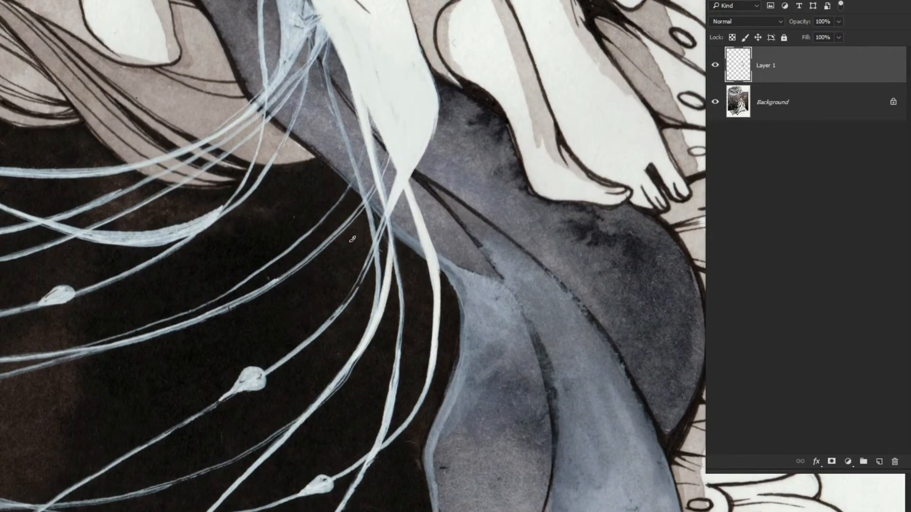
# Cover the blue scratchy upper fold of the hip cloth with grey-blue and thicken the nearby threads in white
pyautogui.moveTo(325, 109); pyautogui.dragTo(370, 236)
pyautogui.keyDown('alt'); pyautogui.click(307, 126); pyautogui.keyUp('alt')
pyautogui.moveTo(298, 56); pyautogui.dragTo(305, 126)
pyautogui.moveTo(322, 99); pyautogui.dragTo(333, 154)
pyautogui.moveTo(317, 71); pyautogui.dragTo(348, 156)
pyautogui.moveTo(330, 78); pyautogui.dragTo(377, 208)
pyautogui.keyDown('alt'); pyautogui.click(387, 140); pyautogui.keyUp('alt')
pyautogui.moveTo(352, 107); pyautogui.dragTo(378, 216)
pyautogui.moveTo(379, 172); pyautogui.dragTo(397, 294)
# Paint off-white strands fanning from the hip cloth along the threads that curve across the hair
pyautogui.moveTo(350, 106); pyautogui.dragTo(293, 254)
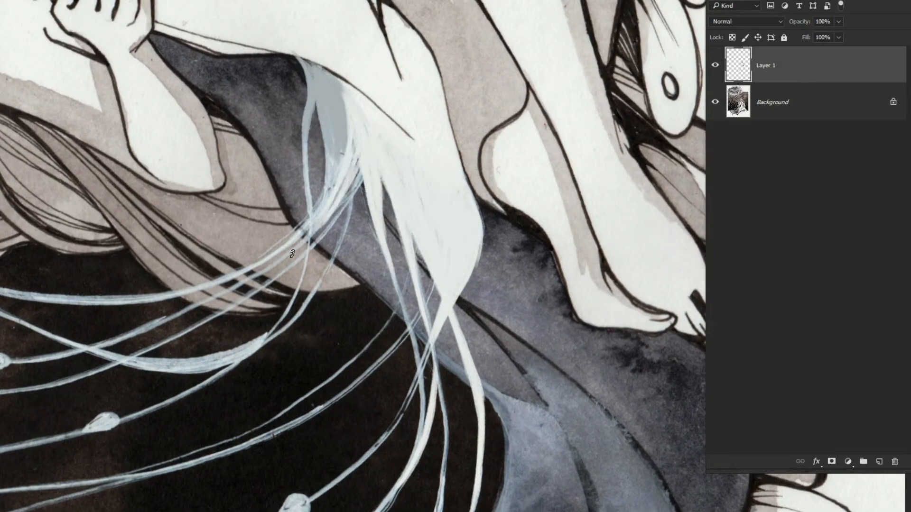
pyautogui.moveTo(362, 161); pyautogui.dragTo(260, 277)
pyautogui.moveTo(357, 138); pyautogui.dragTo(297, 249)
pyautogui.moveTo(359, 170); pyautogui.dragTo(213, 283)
pyautogui.moveTo(310, 218); pyautogui.dragTo(232, 273)
pyautogui.moveTo(331, 130); pyautogui.dragTo(289, 243)
pyautogui.moveTo(342, 110); pyautogui.dragTo(317, 208)
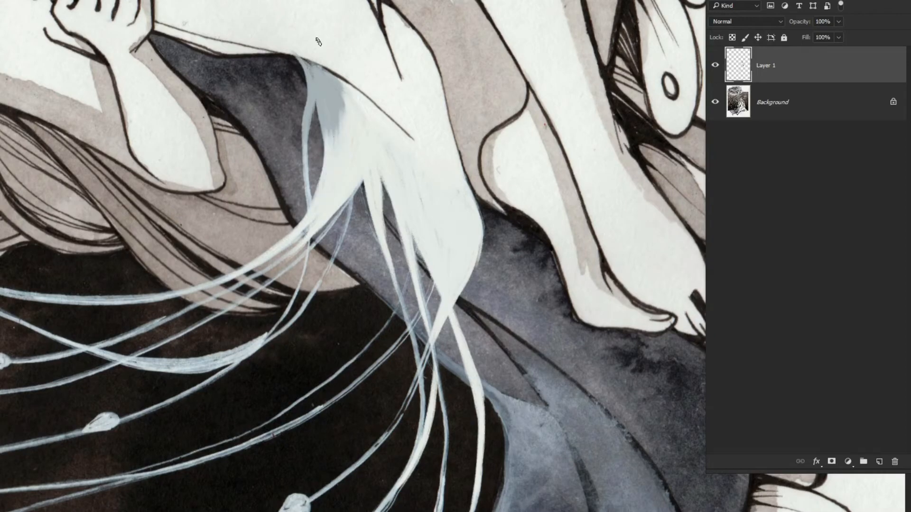
# Cover the remaining grey-blue patch and the old contour line at the hip with off-white
pyautogui.moveTo(273, 52)
pyautogui.mouseDown()
pyautogui.moveTo(331, 147)
pyautogui.moveTo(338, 142)
pyautogui.mouseUp()
pyautogui.moveTo(291, 55); pyautogui.dragTo(350, 117)
pyautogui.moveTo(354, 81); pyautogui.dragTo(414, 141)
pyautogui.moveTo(400, 20); pyautogui.dragTo(417, 137)
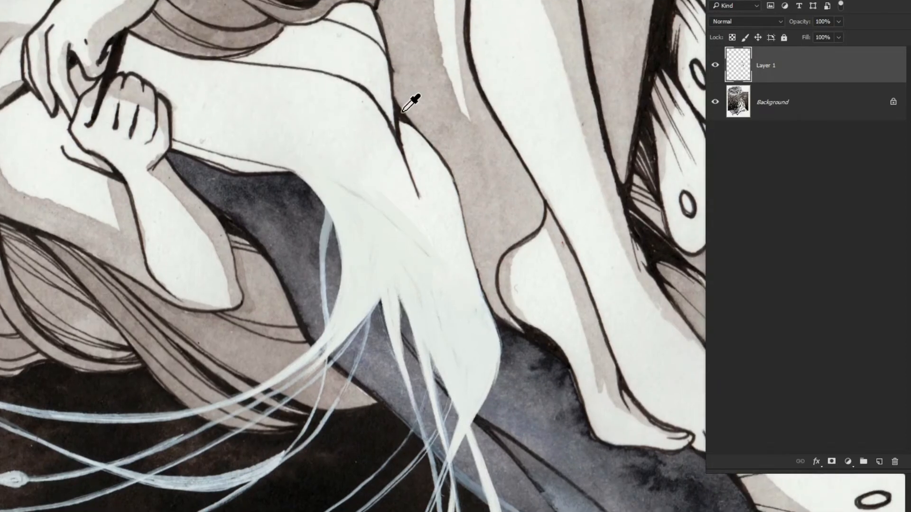
# Redraw the dark contour line from the waist down over the hip and touch up the cloth edge
pyautogui.moveTo(131, 322); pyautogui.dragTo(344, 29)
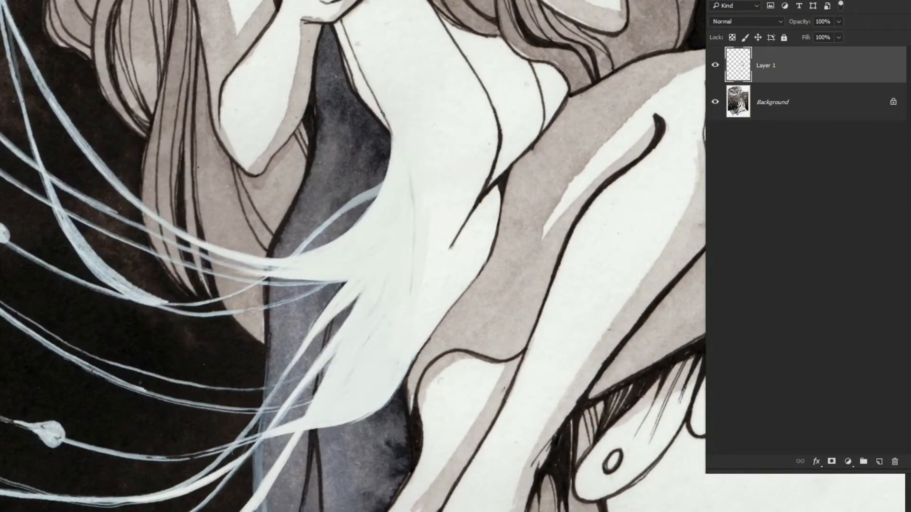
pyautogui.moveTo(382, 113); pyautogui.dragTo(408, 353)
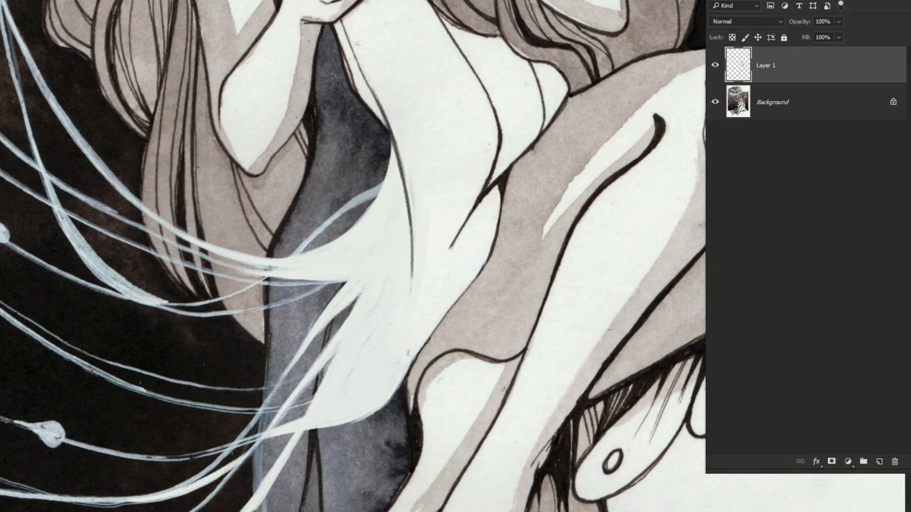
pyautogui.keyDown('alt'); pyautogui.click(390, 172); pyautogui.keyUp('alt')
pyautogui.moveTo(388, 178); pyautogui.dragTo(328, 218)
pyautogui.moveTo(372, 259); pyautogui.dragTo(266, 161)
pyautogui.moveTo(372, 214); pyautogui.dragTo(424, 305)
pyautogui.keyDown('alt'); pyautogui.click(423, 305); pyautogui.keyUp('alt')
pyautogui.moveTo(396, 226)
pyautogui.mouseDown()
pyautogui.moveTo(416, 320)
pyautogui.moveTo(404, 328)
pyautogui.mouseUp()
pyautogui.moveTo(380, 280)
pyautogui.mouseDown()
pyautogui.moveTo(252, 261)
pyautogui.moveTo(193, 208)
pyautogui.mouseUp()
pyautogui.press('Escape')
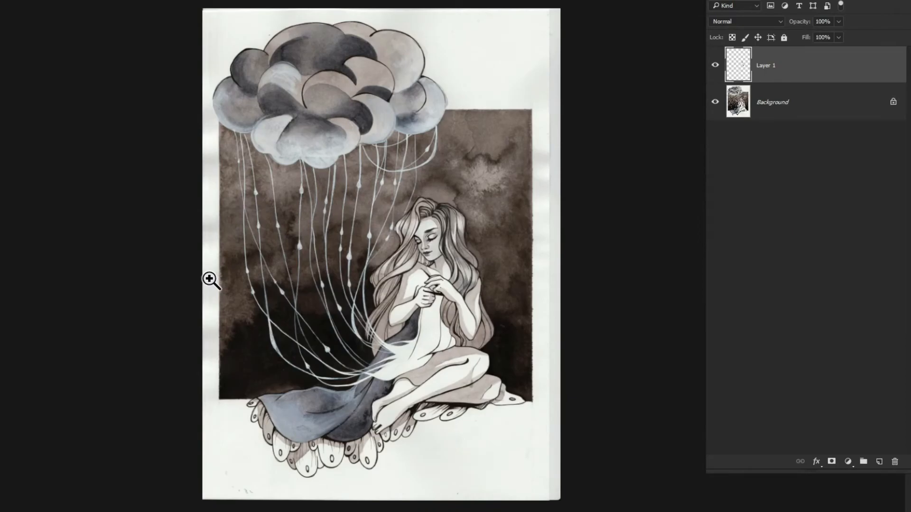
# Paint tapering dark fold lines over the white hip cloth and refine its threads with clean white strokes
pyautogui.moveTo(413, 370); pyautogui.dragTo(289, 304)
pyautogui.moveTo(539, 124); pyautogui.dragTo(506, 272)
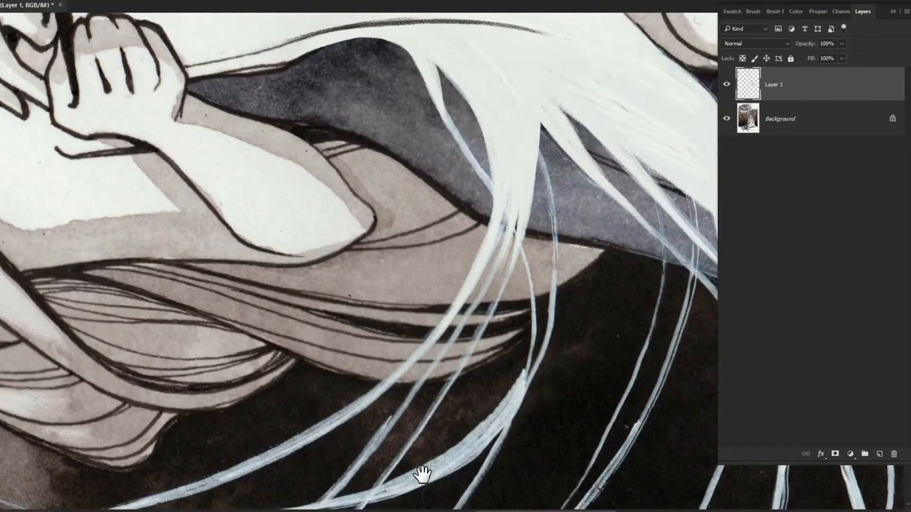
pyautogui.moveTo(423, 474); pyautogui.dragTo(501, 396)
pyautogui.moveTo(600, 287); pyautogui.dragTo(519, 398)
pyautogui.moveTo(612, 168); pyautogui.dragTo(557, 365)
pyautogui.moveTo(546, 388)
pyautogui.mouseDown()
pyautogui.moveTo(618, 241)
pyautogui.moveTo(514, 152)
pyautogui.moveTo(564, 154)
pyautogui.mouseUp()
pyautogui.moveTo(507, 170); pyautogui.dragTo(372, 374)
pyautogui.moveTo(464, 303); pyautogui.dragTo(290, 421)
pyautogui.moveTo(460, 348); pyautogui.dragTo(289, 441)
pyautogui.moveTo(483, 318); pyautogui.dragTo(373, 467)
pyautogui.moveTo(373, 304)
pyautogui.mouseDown()
pyautogui.moveTo(191, 255)
pyautogui.moveTo(336, 346)
pyautogui.moveTo(571, 188)
pyautogui.mouseUp()
pyautogui.keyDown('alt'); pyautogui.click(462, 181); pyautogui.keyUp('alt')
pyautogui.moveTo(437, 281); pyautogui.dragTo(385, 386)
pyautogui.moveTo(544, 142)
pyautogui.mouseDown()
pyautogui.moveTo(512, 262)
pyautogui.moveTo(453, 349)
pyautogui.mouseUp()
pyautogui.moveTo(489, 303); pyautogui.dragTo(382, 377)
pyautogui.moveTo(396, 428); pyautogui.dragTo(471, 392)
pyautogui.moveTo(531, 314); pyautogui.dragTo(514, 207)
pyautogui.moveTo(398, 265); pyautogui.dragTo(433, 340)
pyautogui.moveTo(403, 268); pyautogui.dragTo(433, 357)
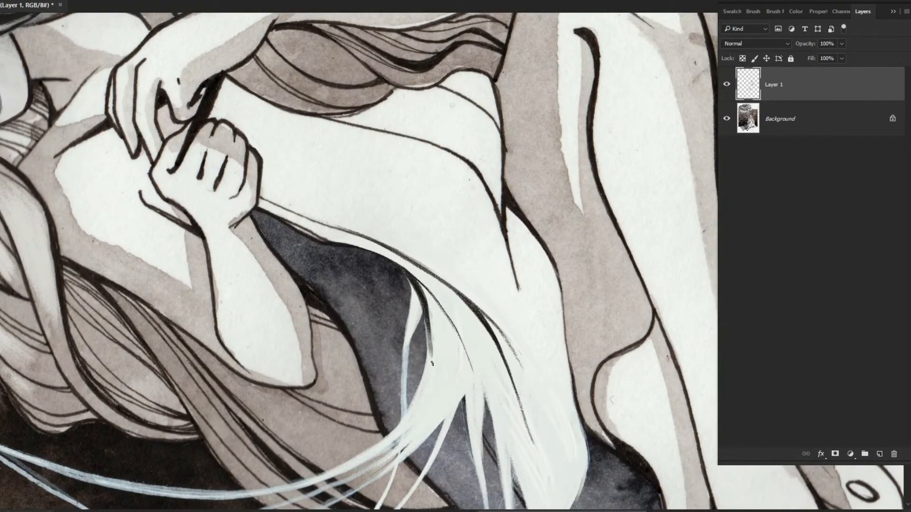
pyautogui.moveTo(432, 303); pyautogui.dragTo(423, 379)
pyautogui.moveTo(560, 157); pyautogui.dragTo(590, 336)
# Cover the watercolour stains in the shadows around the knee and lower leg with matching beige-grey
pyautogui.moveTo(432, 304); pyautogui.dragTo(471, 303)
pyautogui.moveTo(470, 242); pyautogui.dragTo(451, 344)
pyautogui.moveTo(418, 256); pyautogui.dragTo(314, 258)
pyautogui.moveTo(485, 375); pyautogui.dragTo(588, 372)
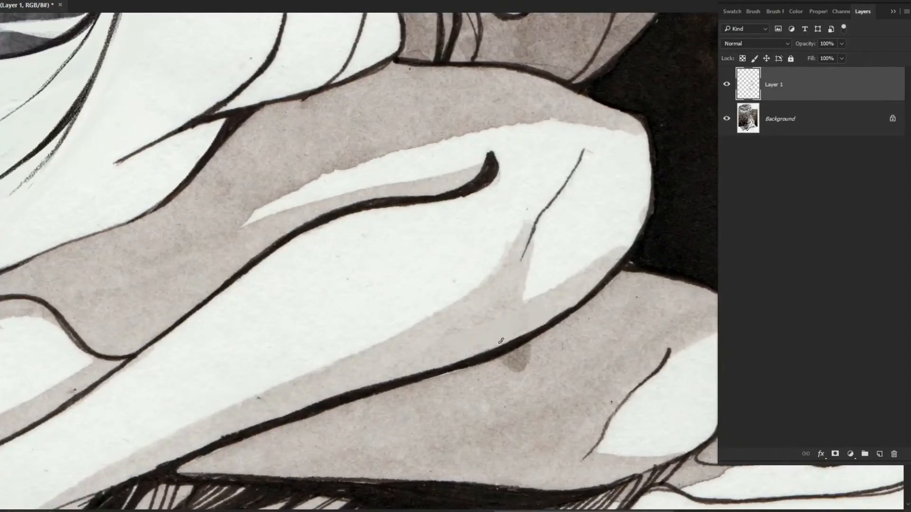
pyautogui.moveTo(598, 285); pyautogui.dragTo(467, 390)
pyautogui.moveTo(185, 465); pyautogui.dragTo(617, 85)
pyautogui.moveTo(328, 387)
pyautogui.mouseDown()
pyautogui.moveTo(357, 373)
pyautogui.moveTo(315, 427)
pyautogui.mouseUp()
pyautogui.moveTo(332, 474); pyautogui.dragTo(478, 435)
pyautogui.moveTo(349, 386); pyautogui.dragTo(230, 418)
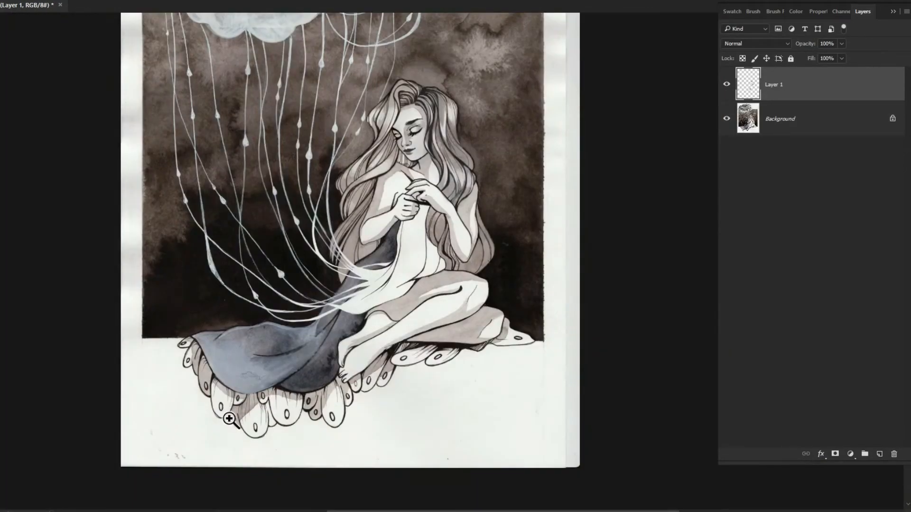
# Smooth the mottled front of the trailing blue drape with flat light blue paint and refine its edges
pyautogui.moveTo(242, 377); pyautogui.dragTo(379, 370)
pyautogui.moveTo(322, 342); pyautogui.dragTo(380, 356)
pyautogui.moveTo(393, 340); pyautogui.dragTo(308, 339)
pyautogui.moveTo(605, 190); pyautogui.dragTo(475, 359)
pyautogui.moveTo(541, 320); pyautogui.dragTo(491, 351)
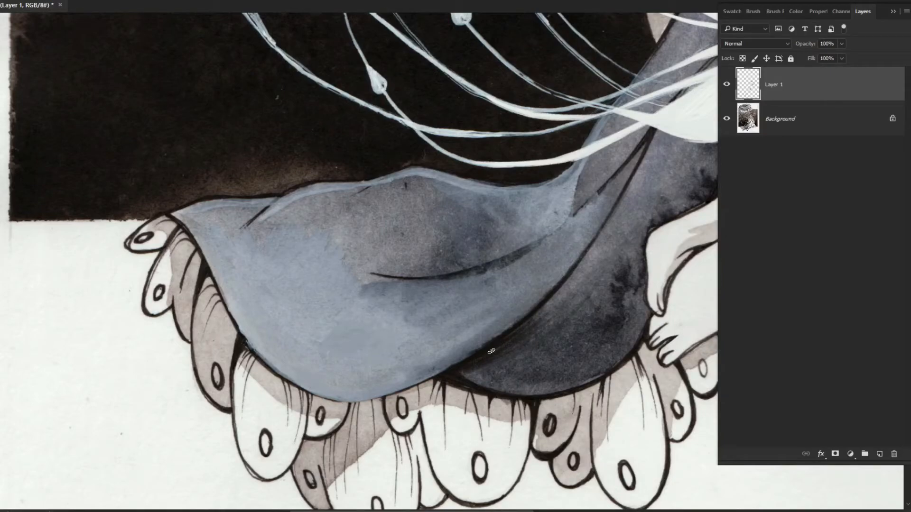
# Paint smooth grey shading over the drape's upper fold and the dark fold beside the feet
pyautogui.moveTo(492, 351); pyautogui.dragTo(463, 363)
pyautogui.moveTo(463, 363)
pyautogui.mouseDown()
pyautogui.moveTo(350, 299)
pyautogui.moveTo(338, 355)
pyautogui.mouseUp()
pyautogui.moveTo(427, 292)
pyautogui.mouseDown()
pyautogui.moveTo(356, 351)
pyautogui.moveTo(380, 363)
pyautogui.mouseUp()
pyautogui.moveTo(403, 327)
pyautogui.mouseDown()
pyautogui.moveTo(377, 351)
pyautogui.moveTo(308, 315)
pyautogui.moveTo(370, 304)
pyautogui.moveTo(323, 277)
pyautogui.moveTo(352, 295)
pyautogui.moveTo(280, 309)
pyautogui.mouseUp()
pyautogui.moveTo(298, 227); pyautogui.dragTo(361, 310)
pyautogui.moveTo(334, 340); pyautogui.dragTo(363, 347)
pyautogui.moveTo(342, 328)
pyautogui.mouseDown()
pyautogui.moveTo(273, 349)
pyautogui.moveTo(163, 352)
pyautogui.moveTo(302, 316)
pyautogui.mouseUp()
pyautogui.moveTo(366, 300); pyautogui.dragTo(413, 292)
pyautogui.moveTo(543, 313); pyautogui.dragTo(403, 295)
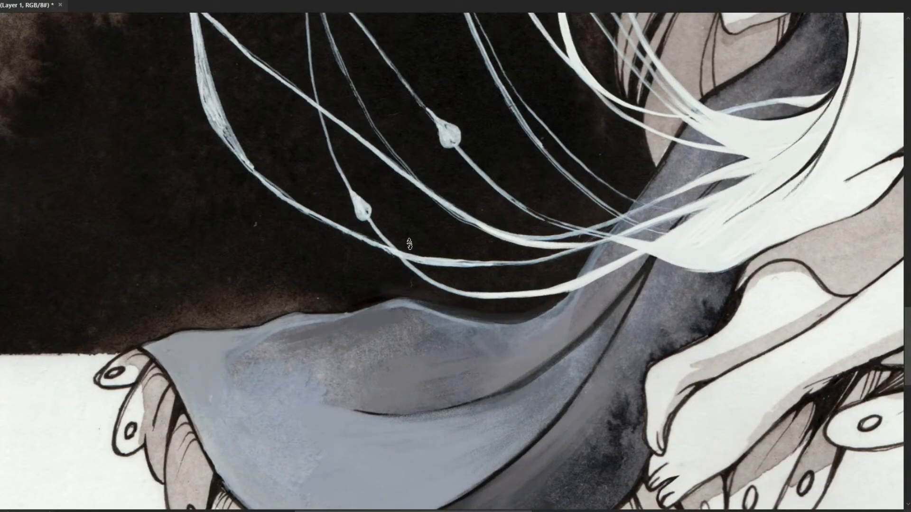
# Even out the remaining mottled texture at the drape's outer end with smooth blue-grey strokes
pyautogui.moveTo(316, 175); pyautogui.dragTo(285, 189)
pyautogui.moveTo(221, 338); pyautogui.dragTo(194, 234)
pyautogui.moveTo(324, 432); pyautogui.dragTo(369, 450)
pyautogui.moveTo(369, 450); pyautogui.dragTo(403, 367)
pyautogui.moveTo(487, 242); pyautogui.dragTo(465, 344)
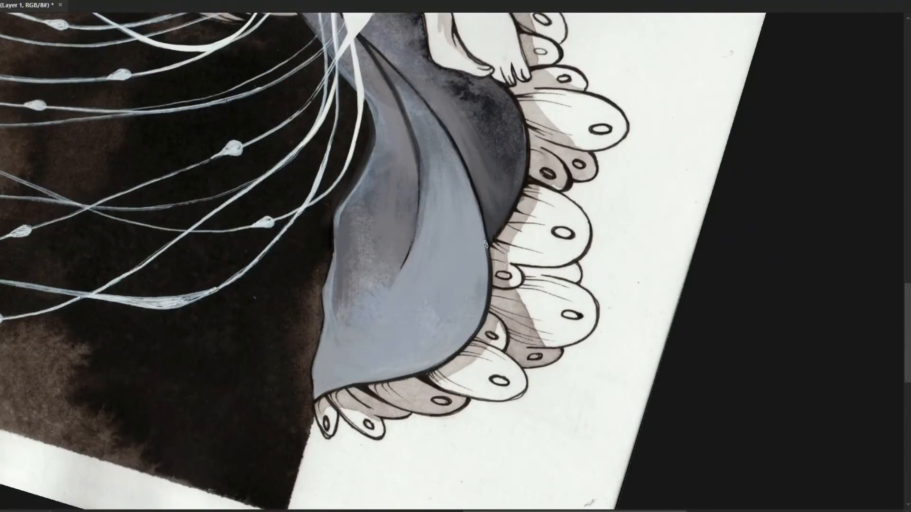
# Paint pale highlights along the drape's lower rim and its long central fold
pyautogui.moveTo(400, 100)
pyautogui.mouseDown()
pyautogui.moveTo(418, 216)
pyautogui.moveTo(400, 288)
pyautogui.mouseUp()
pyautogui.moveTo(482, 300); pyautogui.dragTo(437, 361)
pyautogui.moveTo(478, 237); pyautogui.dragTo(482, 311)
pyautogui.moveTo(439, 228); pyautogui.dragTo(382, 327)
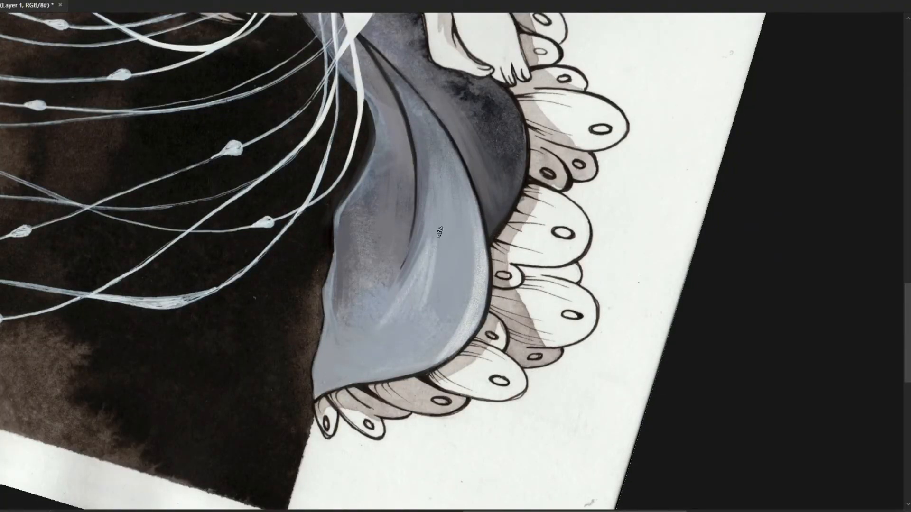
pyautogui.moveTo(440, 209); pyautogui.dragTo(397, 331)
pyautogui.moveTo(433, 174); pyautogui.dragTo(420, 279)
pyautogui.moveTo(431, 142); pyautogui.dragTo(425, 311)
pyautogui.moveTo(422, 181); pyautogui.dragTo(420, 218)
pyautogui.moveTo(421, 137); pyautogui.dragTo(426, 218)
pyautogui.moveTo(427, 133)
pyautogui.mouseDown()
pyautogui.moveTo(432, 199)
pyautogui.moveTo(423, 182)
pyautogui.mouseUp()
pyautogui.moveTo(429, 133); pyautogui.dragTo(437, 196)
# Blend the drape's dark fold line into grey shading and extend the pale highlights to its outer corner
pyautogui.moveTo(365, 46); pyautogui.dragTo(414, 189)
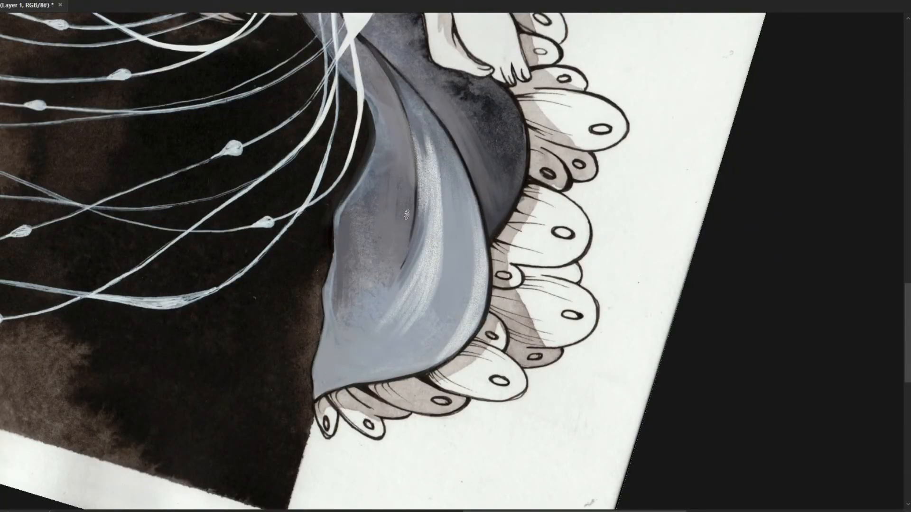
pyautogui.moveTo(414, 136); pyautogui.dragTo(402, 267)
pyautogui.moveTo(428, 178); pyautogui.dragTo(395, 296)
pyautogui.moveTo(422, 240); pyautogui.dragTo(406, 281)
pyautogui.moveTo(395, 341); pyautogui.dragTo(317, 398)
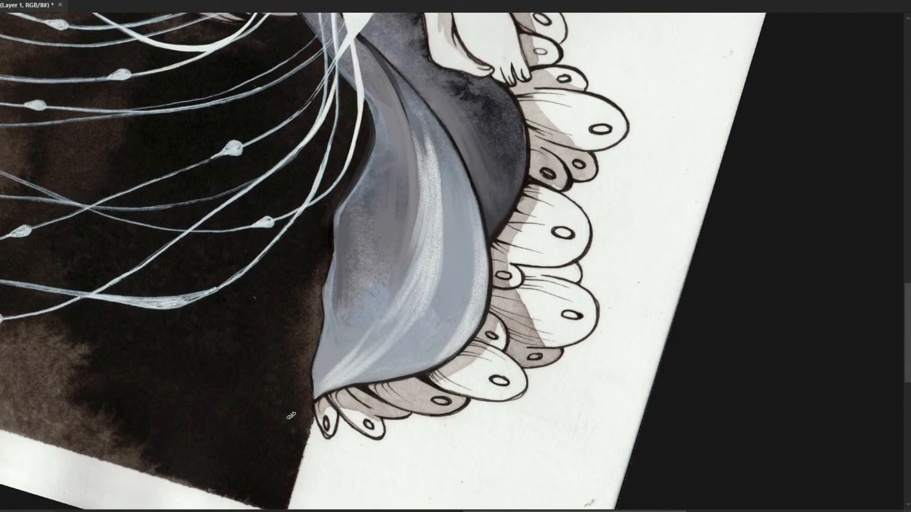
# Brush broader pale highlights over the lower half of the drape, sweeping from the central fold down to its pointed lower corner
pyautogui.moveTo(390, 301); pyautogui.dragTo(350, 361)
pyautogui.moveTo(400, 317); pyautogui.dragTo(345, 371)
pyautogui.moveTo(425, 269); pyautogui.dragTo(384, 317)
pyautogui.moveTo(436, 359); pyautogui.dragTo(339, 386)
pyautogui.moveTo(449, 327); pyautogui.dragTo(355, 380)
pyautogui.moveTo(452, 334); pyautogui.dragTo(389, 369)
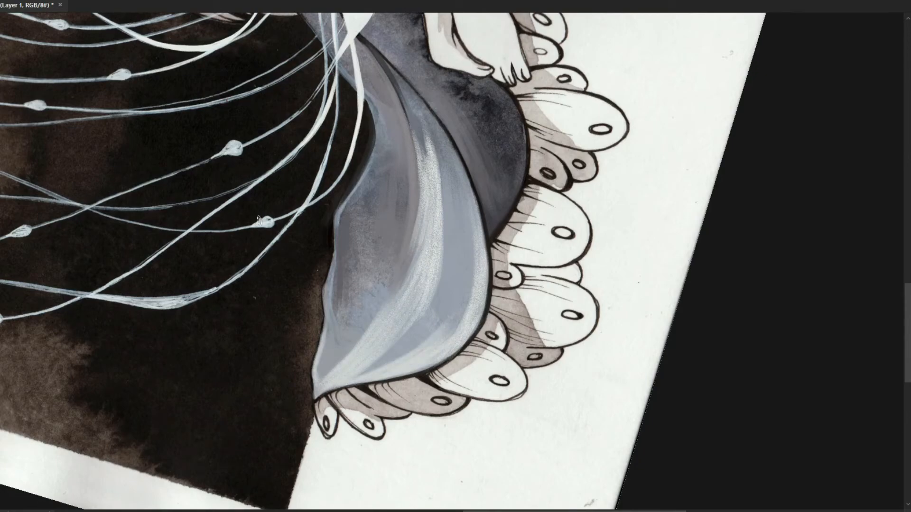
# Paint pale highlights down the drape's narrow upper fold and brighten its central fold with smooth light strokes
pyautogui.moveTo(374, 108); pyautogui.dragTo(350, 192)
pyautogui.moveTo(368, 84)
pyautogui.mouseDown()
pyautogui.moveTo(378, 156)
pyautogui.moveTo(374, 114)
pyautogui.mouseUp()
pyautogui.moveTo(333, 117); pyautogui.dragTo(343, 205)
pyautogui.moveTo(304, 87); pyautogui.dragTo(341, 138)
pyautogui.moveTo(393, 167); pyautogui.dragTo(422, 303)
pyautogui.moveTo(445, 260); pyautogui.dragTo(454, 362)
pyautogui.moveTo(455, 331); pyautogui.dragTo(417, 415)
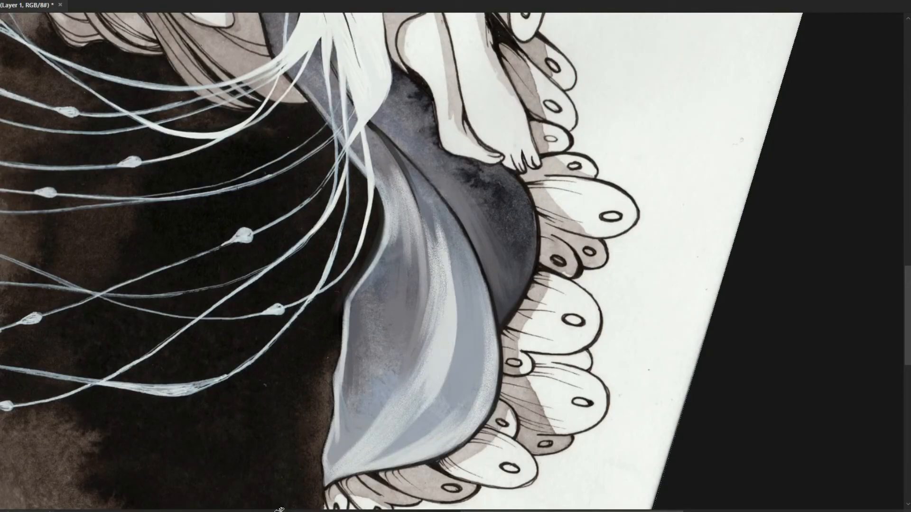